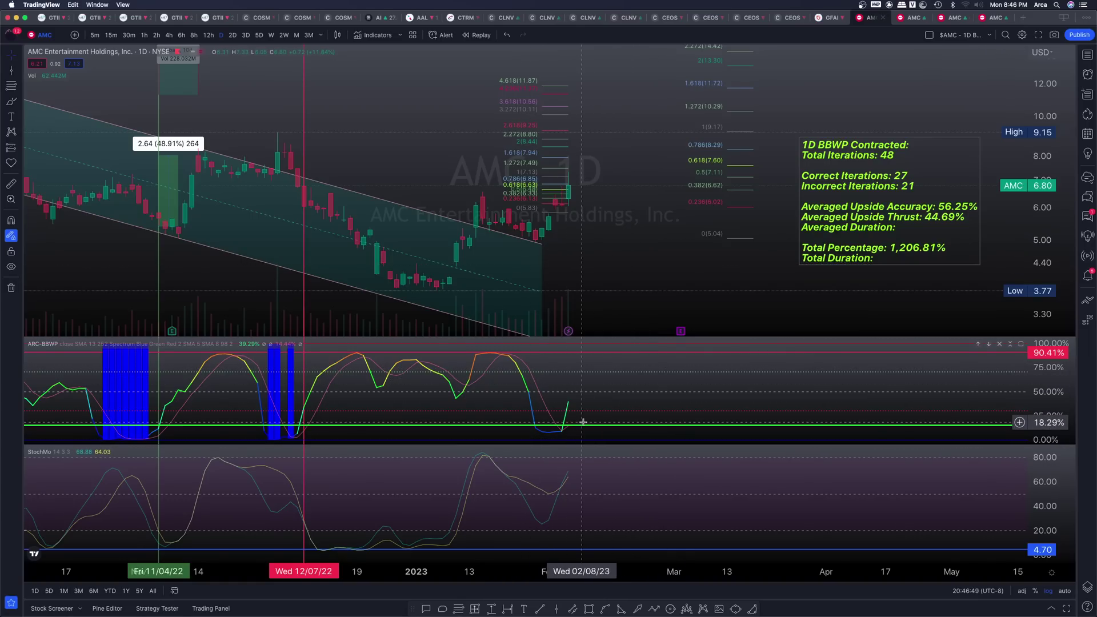
- Examine the full history of marked BBWP contraction iterations on the AMC daily chart, then return to the latest candles
mouse_move(53, 345)
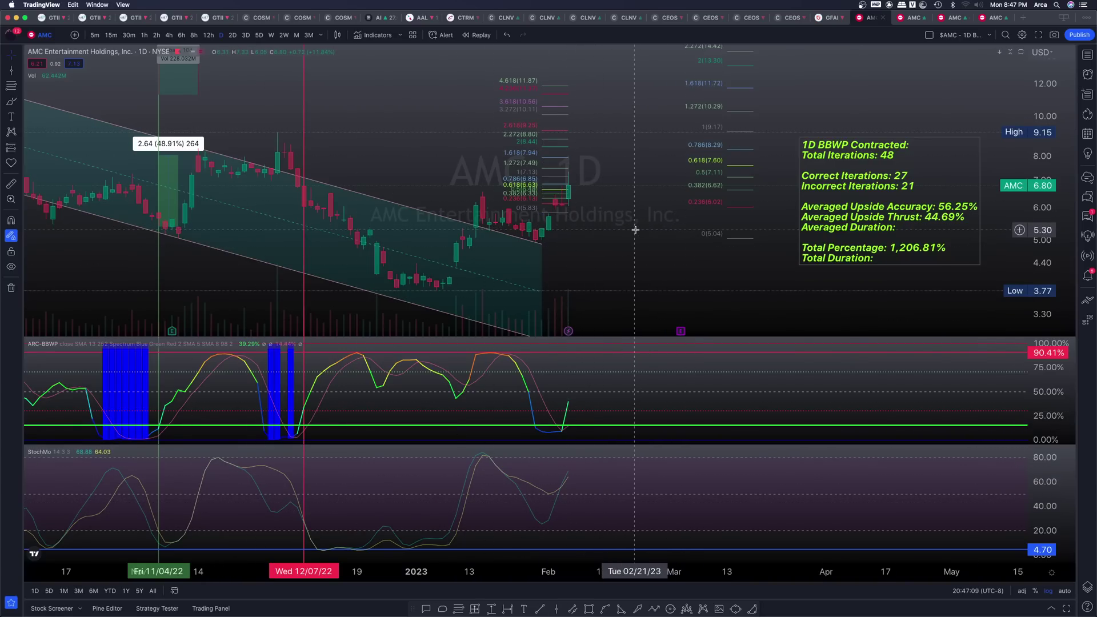
scroll(636, 230, "down", 10)
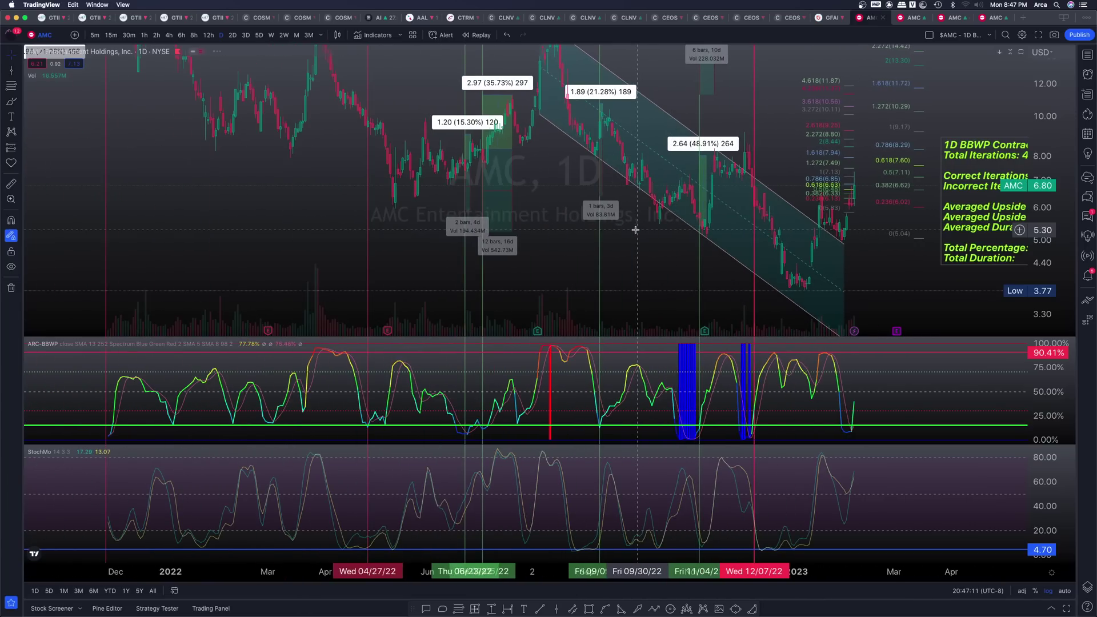
scroll(636, 230, "down", 6)
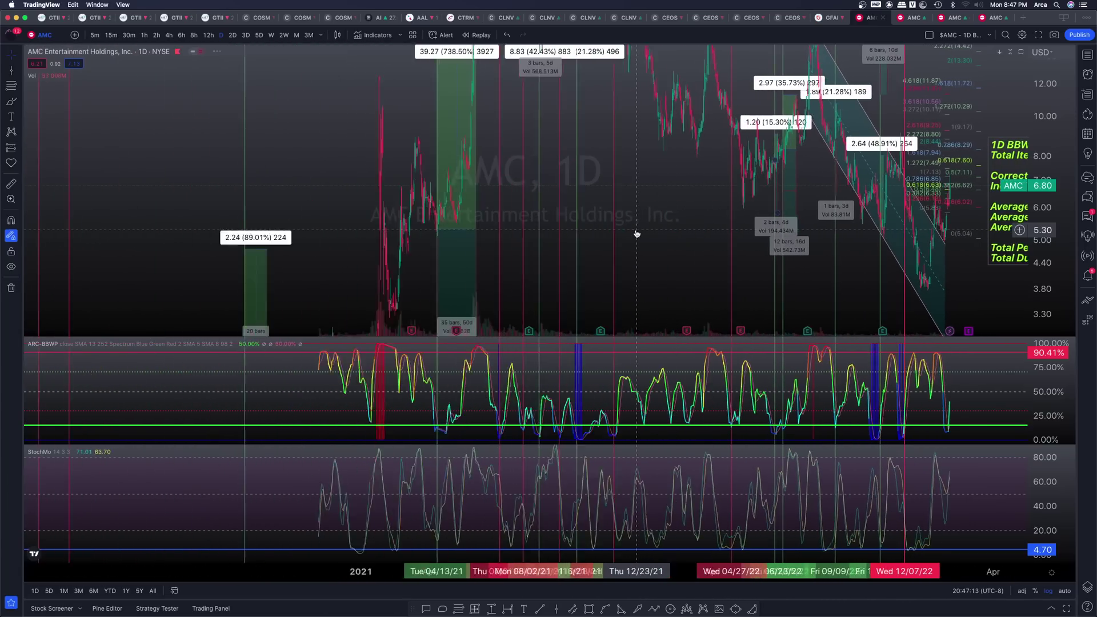
scroll(989, 140, "down", 8)
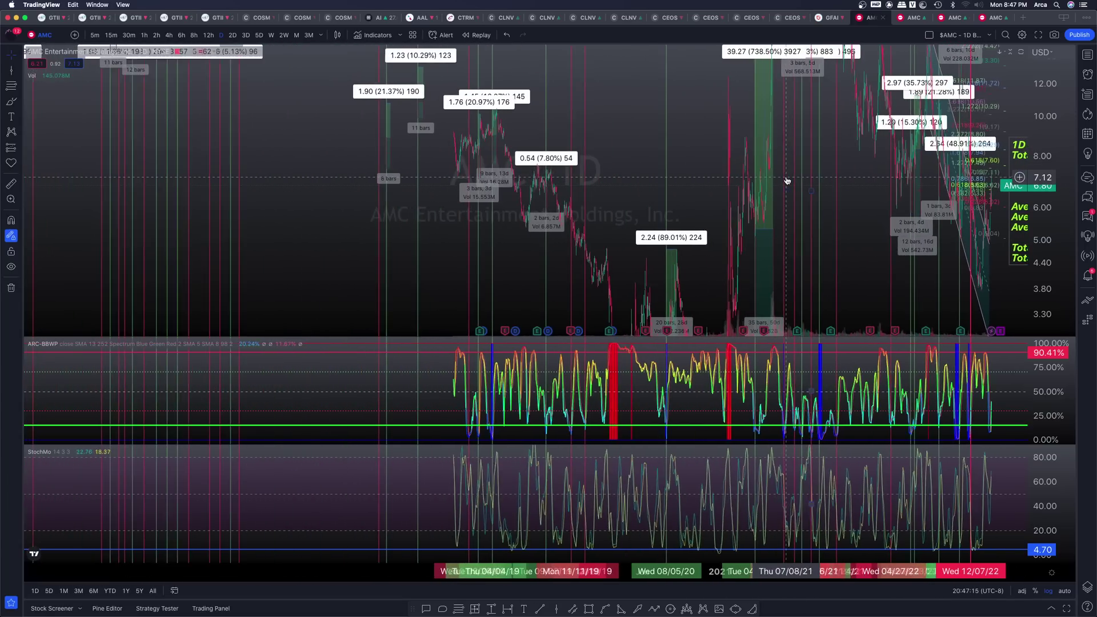
scroll(867, 187, "down", 5)
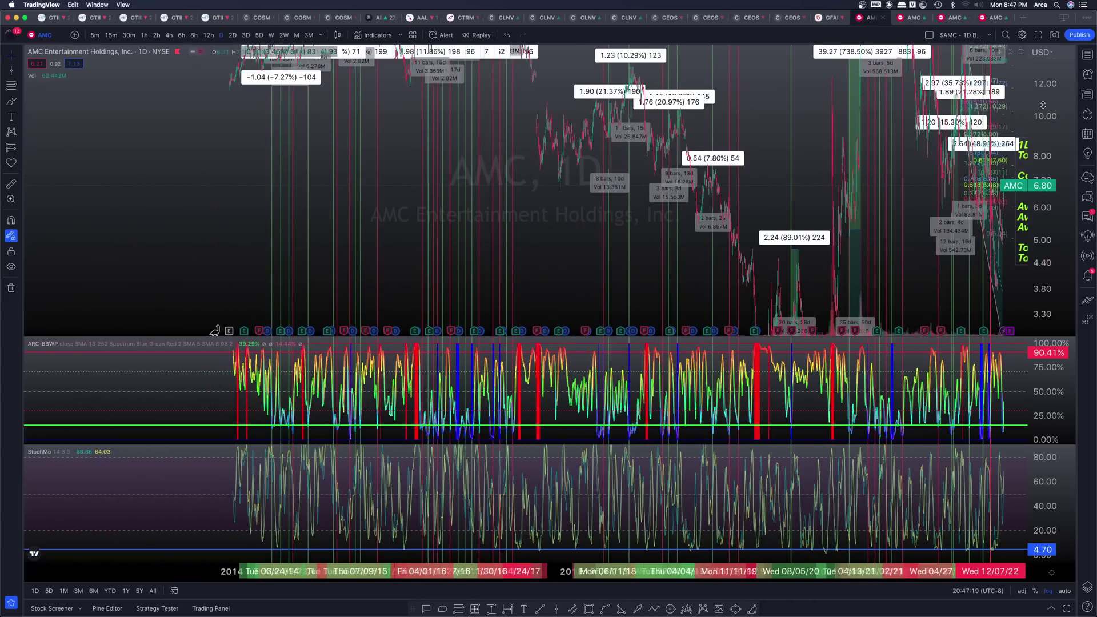
double_click(1076, 301)
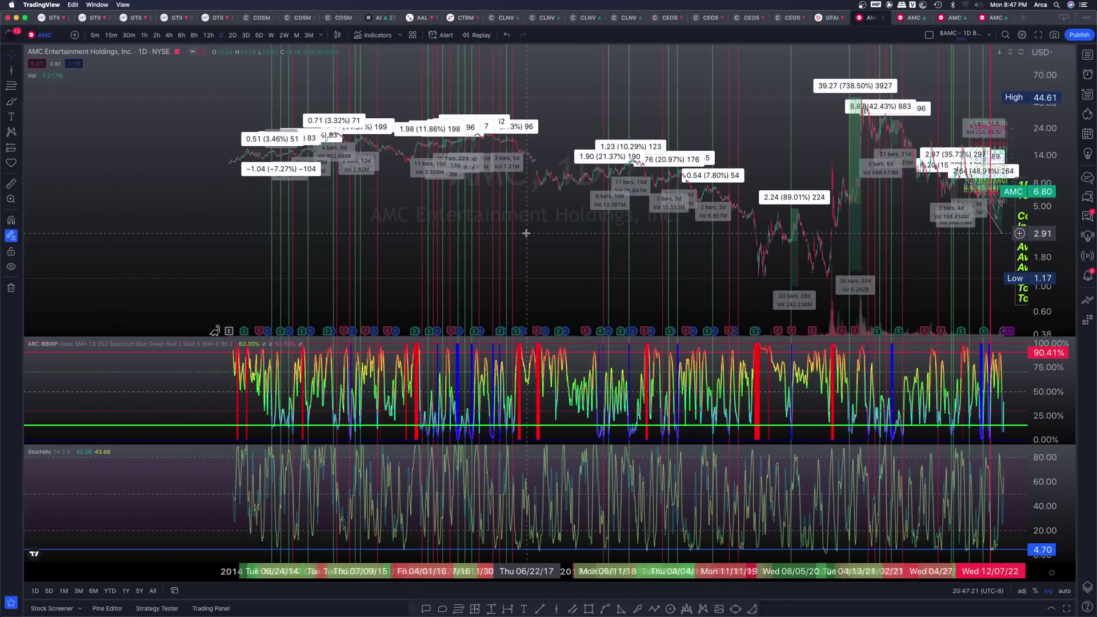
scroll(528, 237, "down", 3)
scroll(528, 237, "up", 10)
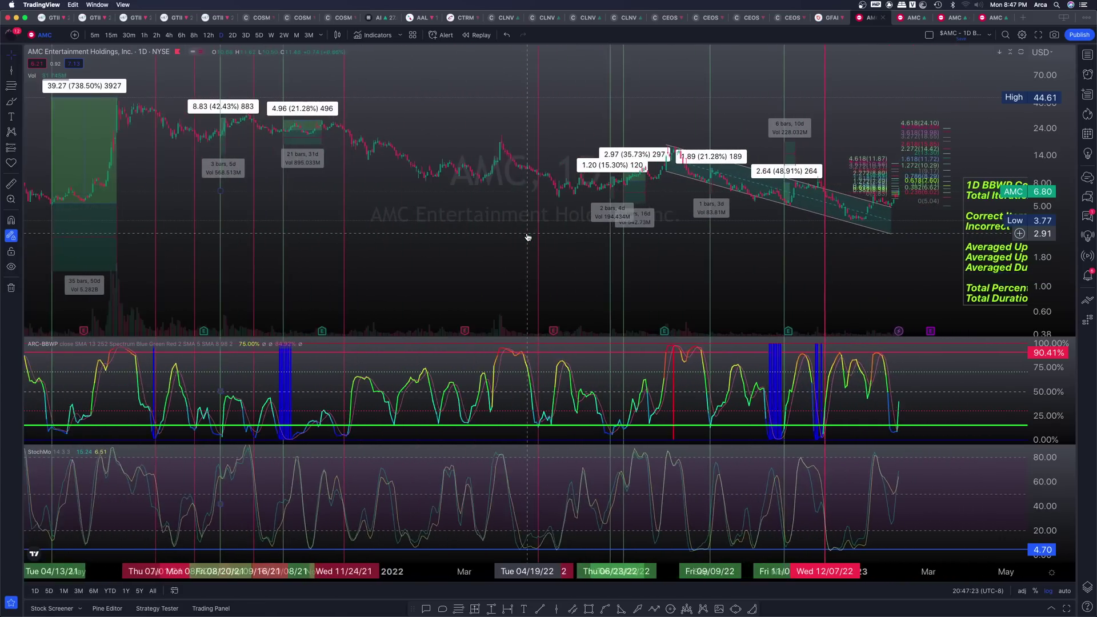
scroll(622, 212, "up", 2)
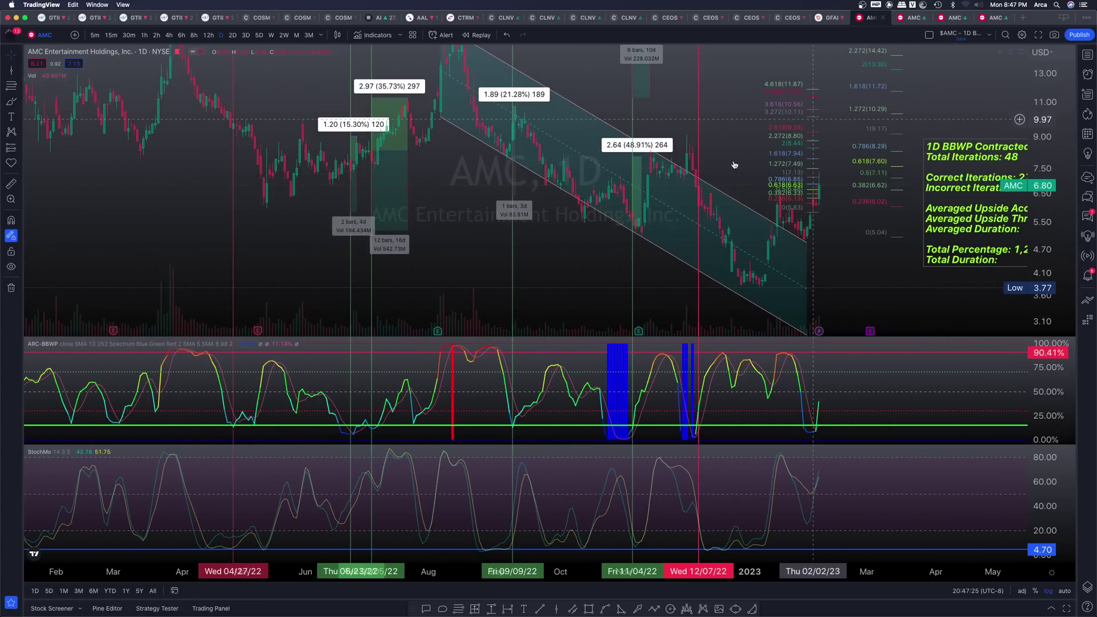
scroll(537, 241, "up", 5)
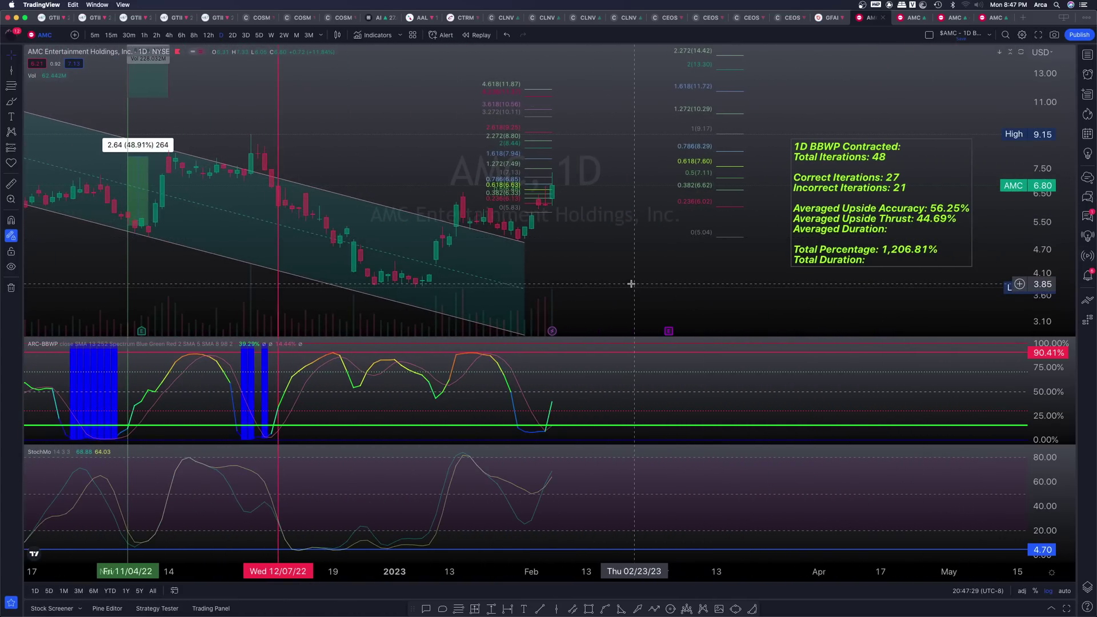
- Examine the recent AMC price action against the BBWP and stochastic indicators and the contraction statistics note
left_click_drag(631, 284, 672, 282)
scroll(672, 282, "up", 2)
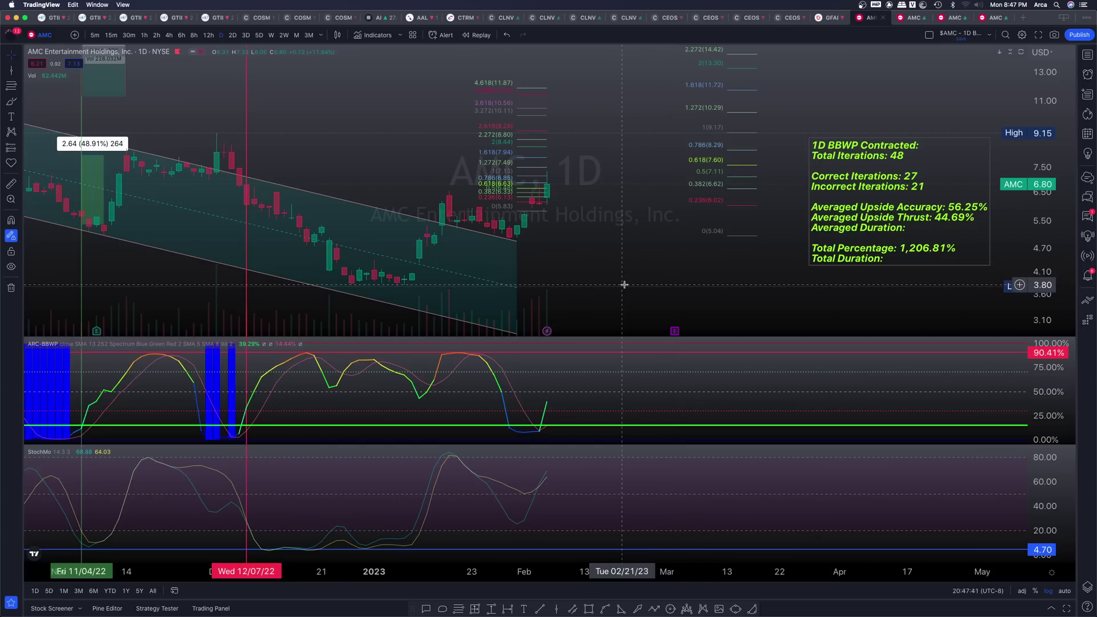
scroll(624, 284, "down", 2)
mouse_move(624, 284)
left_mouse_down()
mouse_move(648, 274)
mouse_move(569, 274)
mouse_move(624, 274)
left_mouse_up()
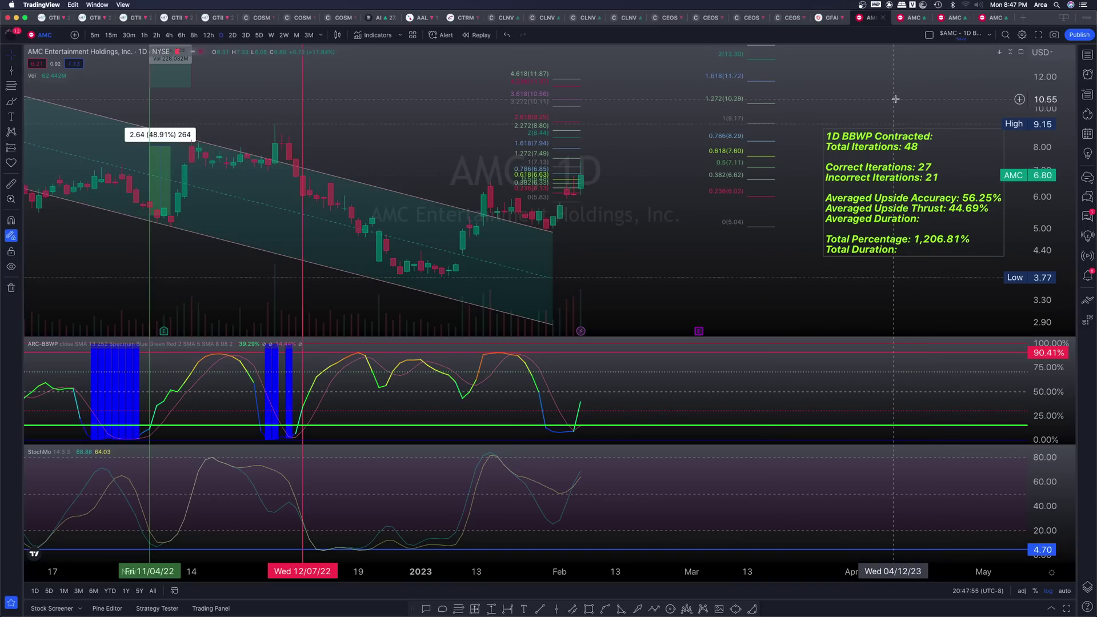
scroll(922, 183, "right", 3)
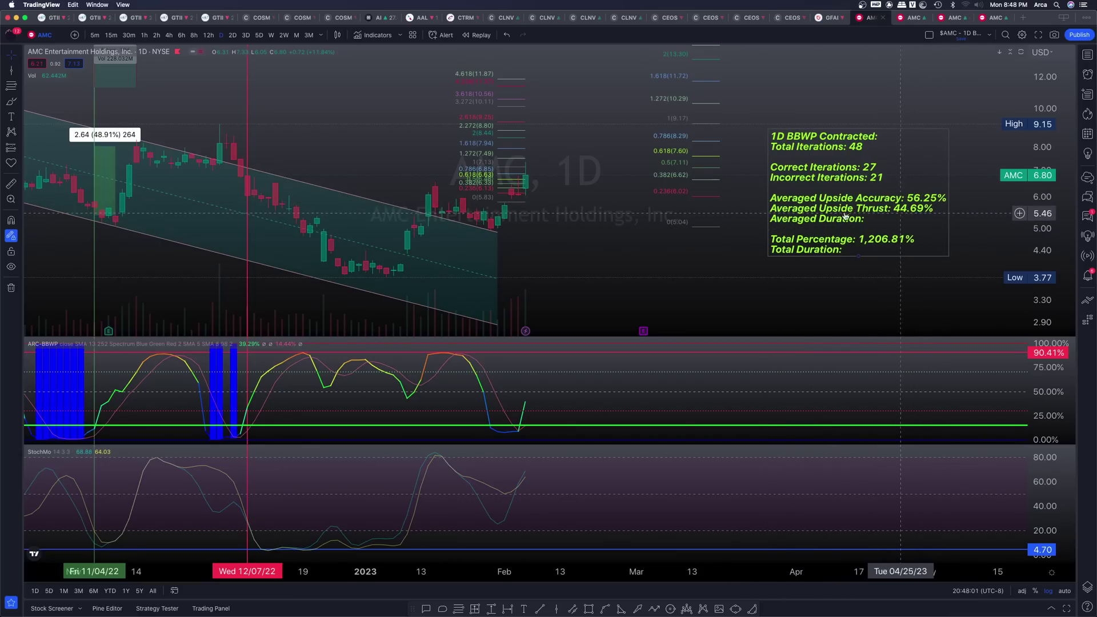
left_click_drag(600, 228, 685, 228)
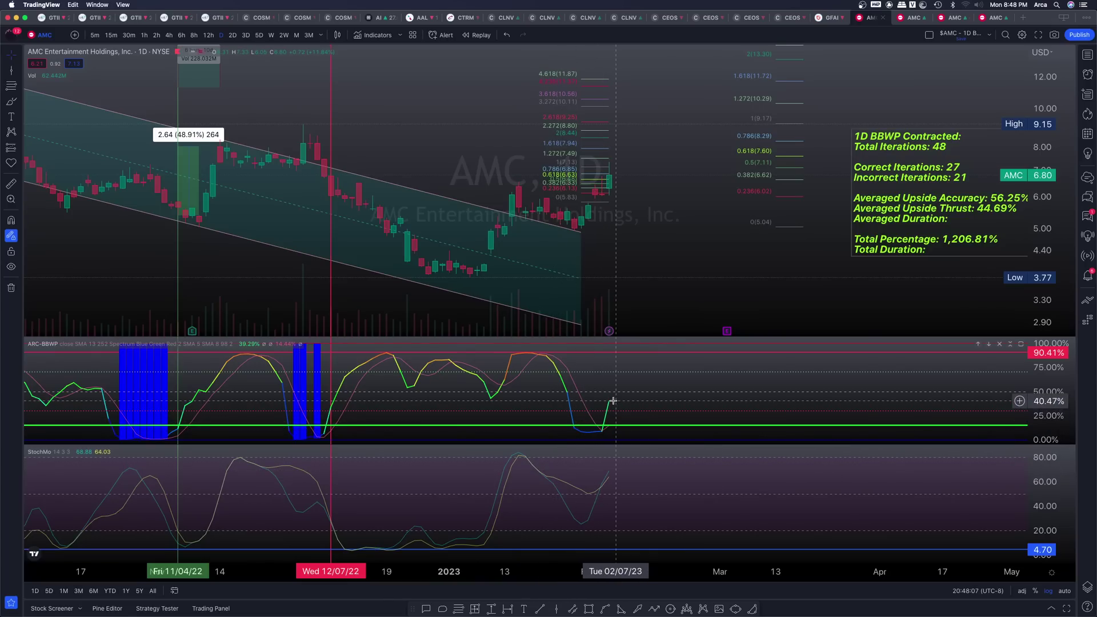
scroll(614, 401, "right", 5)
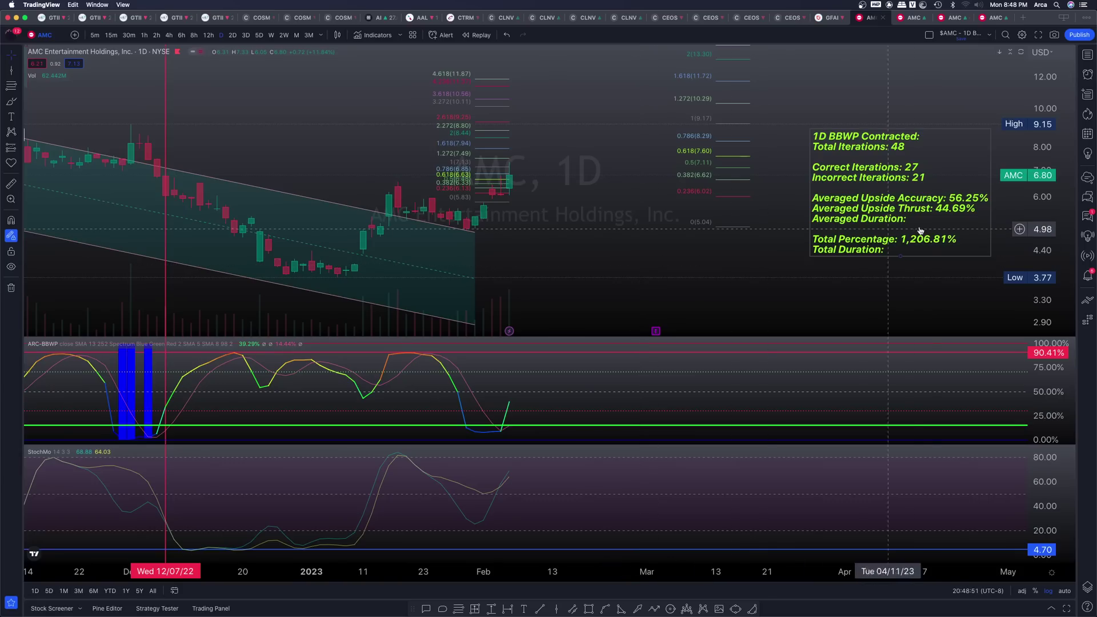
- Maximize the price pane and draw a date-and-price range from 6.31 on 02/09/23 up to 9.13 on 02/13/23, a 44.66% rise
double_click(506, 263)
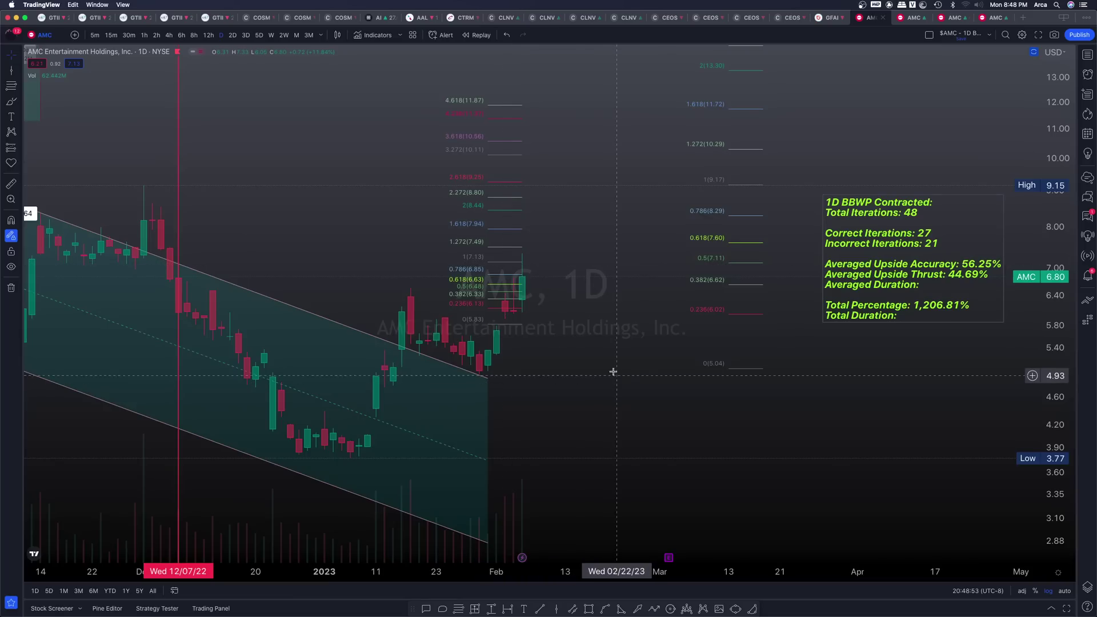
left_click(475, 609)
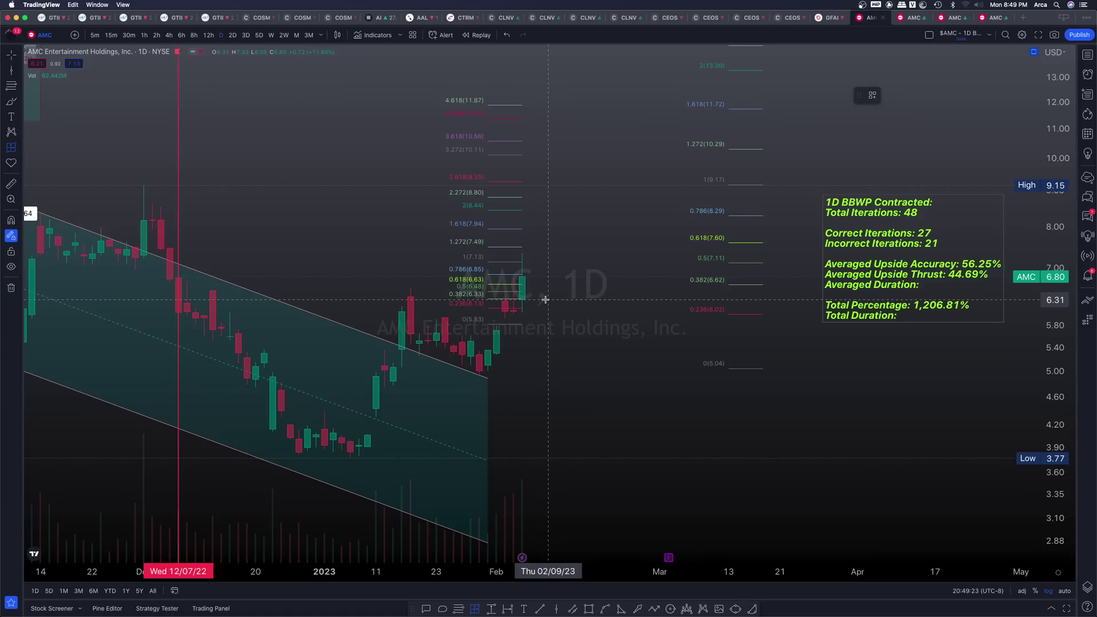
left_click(548, 300, "shift")
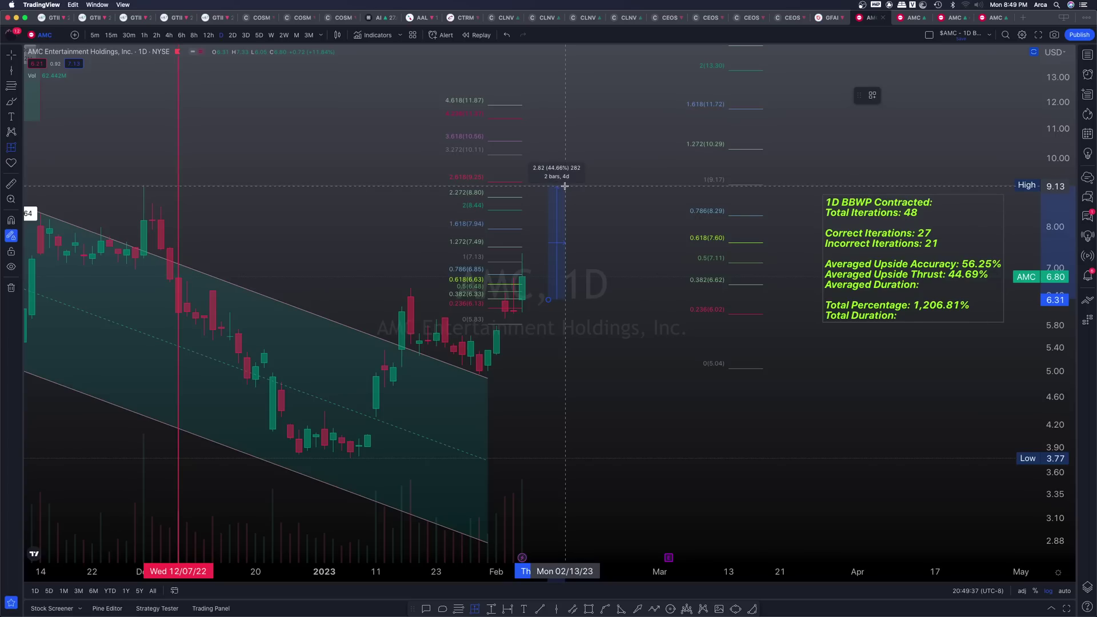
left_click(565, 186)
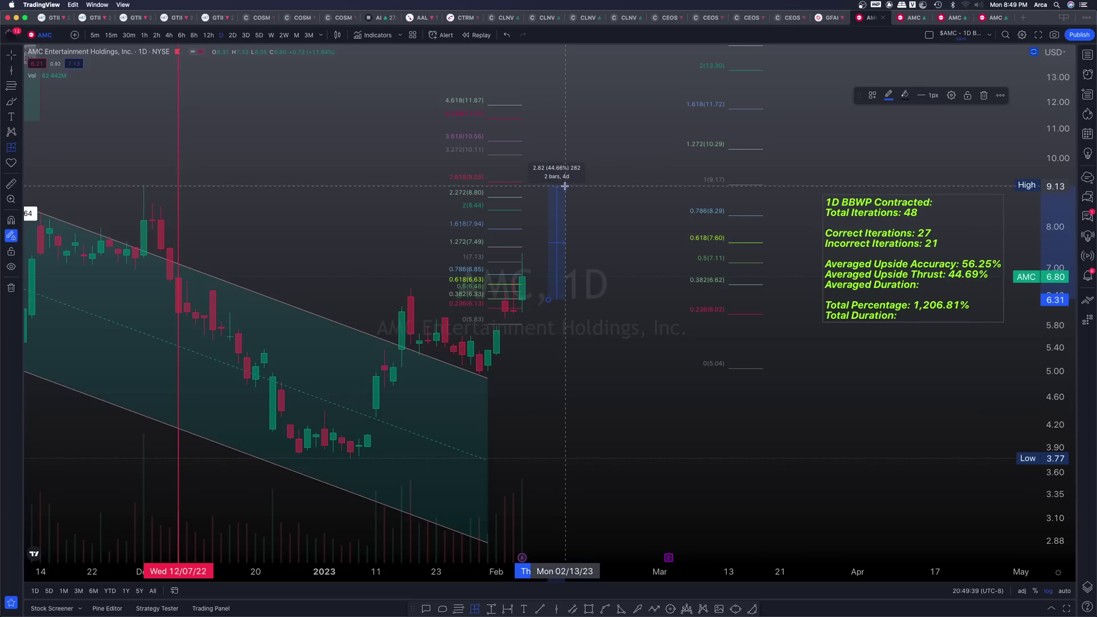
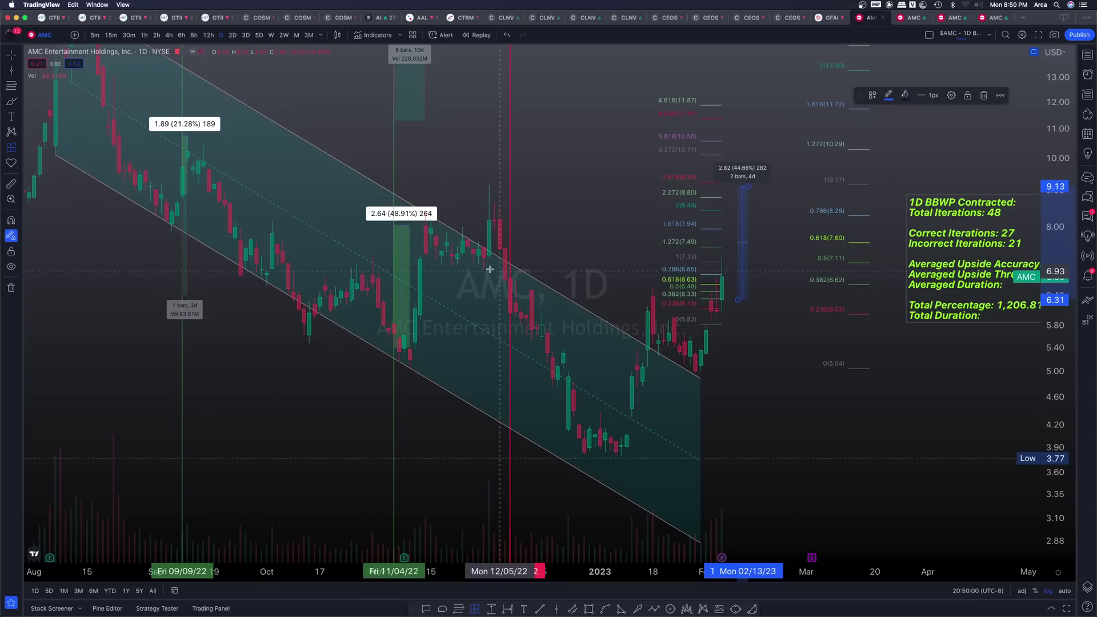
left_click(582, 127)
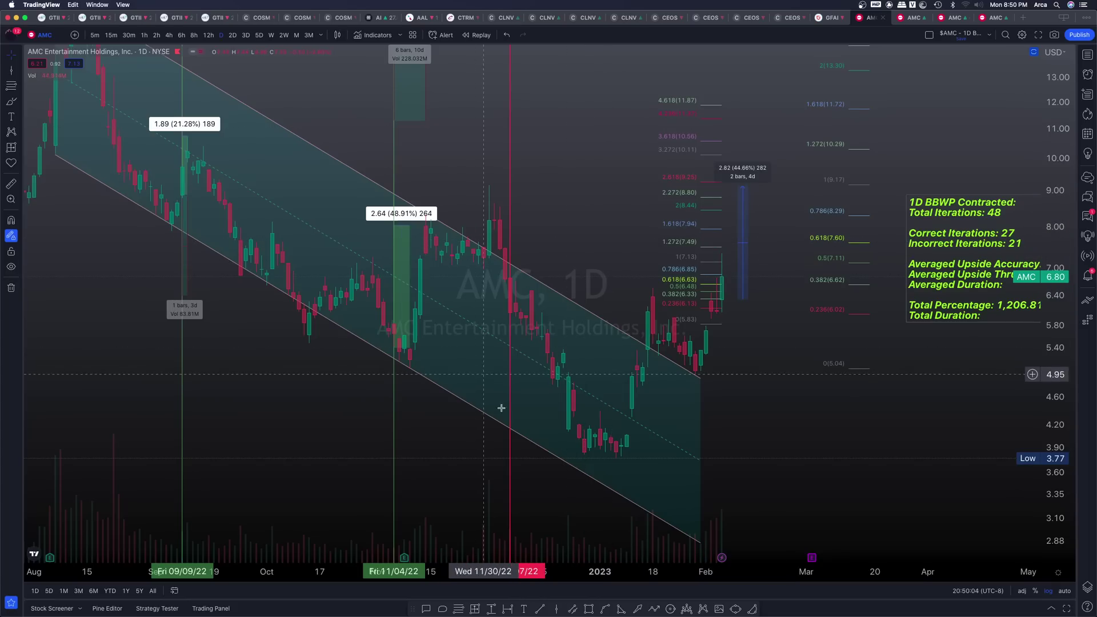
- Draw a cup-shaped arc under the price dip from about 5.88 on 12/14/22 to 01/18/23, bottoming near the 3.77 low
left_click(752, 610)
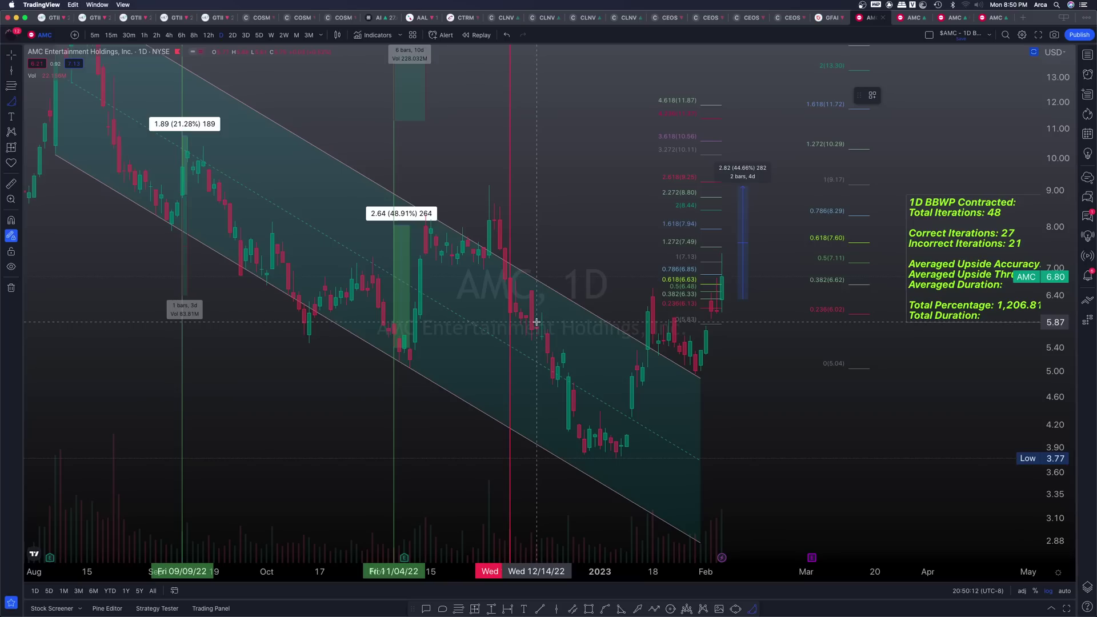
mouse_move(536, 322)
left_mouse_down()
mouse_move(666, 319)
mouse_move(652, 322)
left_mouse_up()
left_click(631, 456)
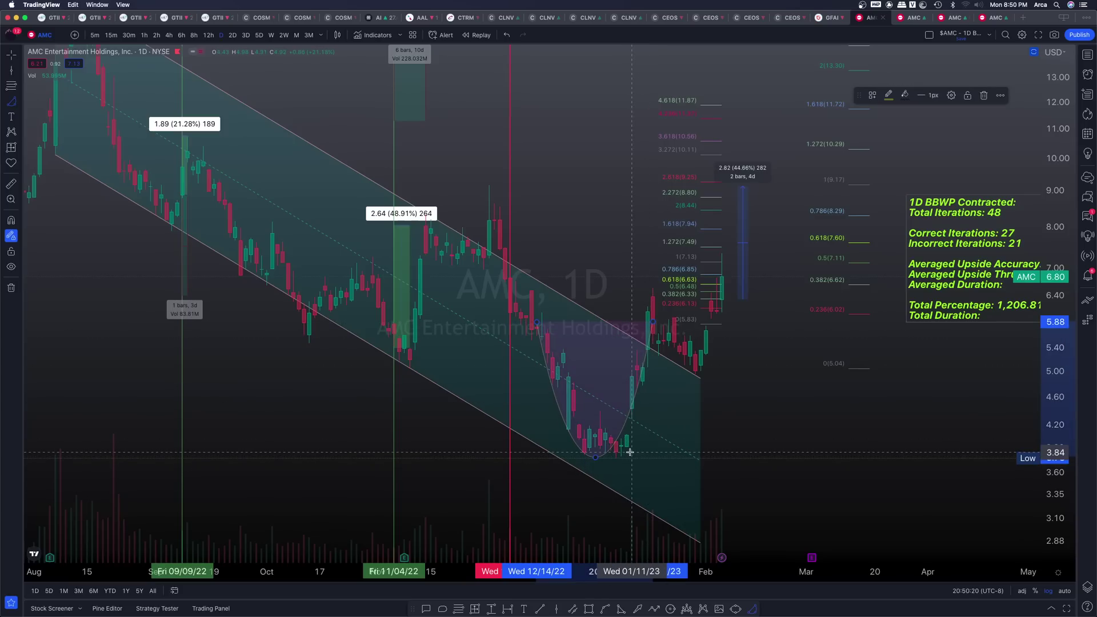
- Draw a descending parallel channel for the handle from 6.17 on 01/18/23 to about 5.33 on 02/06/23, with its lower edge ending at 4.69
left_click(571, 609)
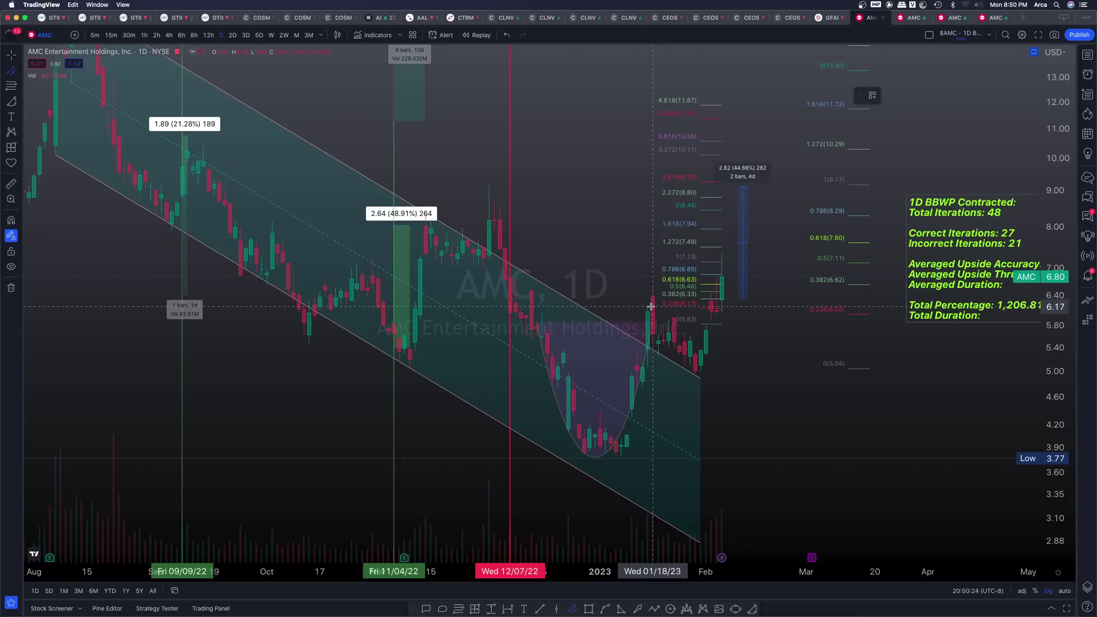
left_click(652, 307)
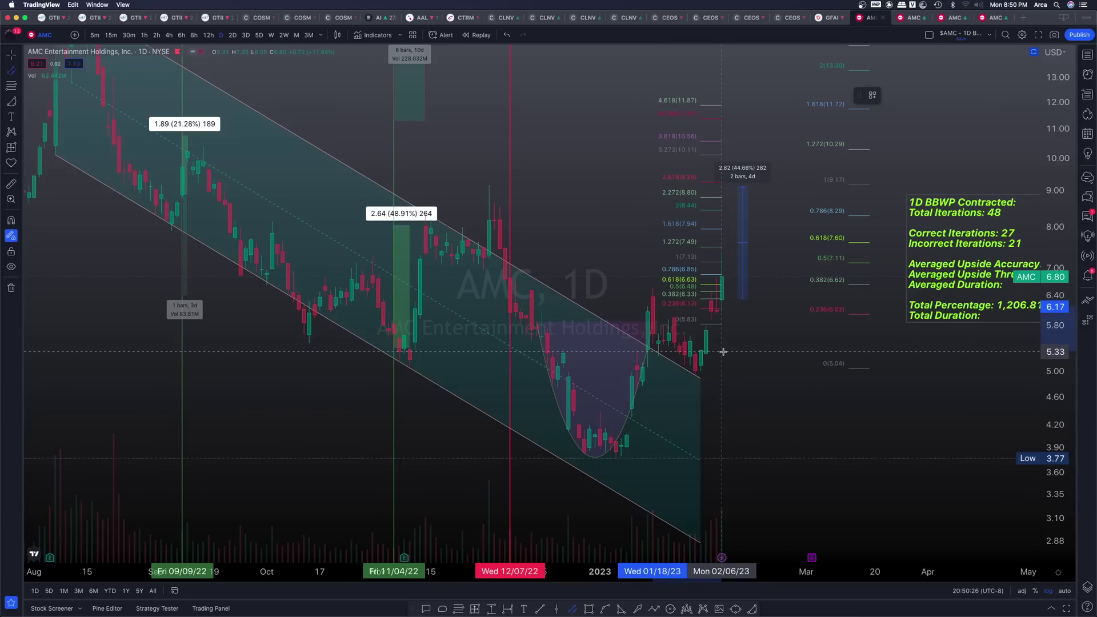
left_click(722, 352)
left_click(705, 381)
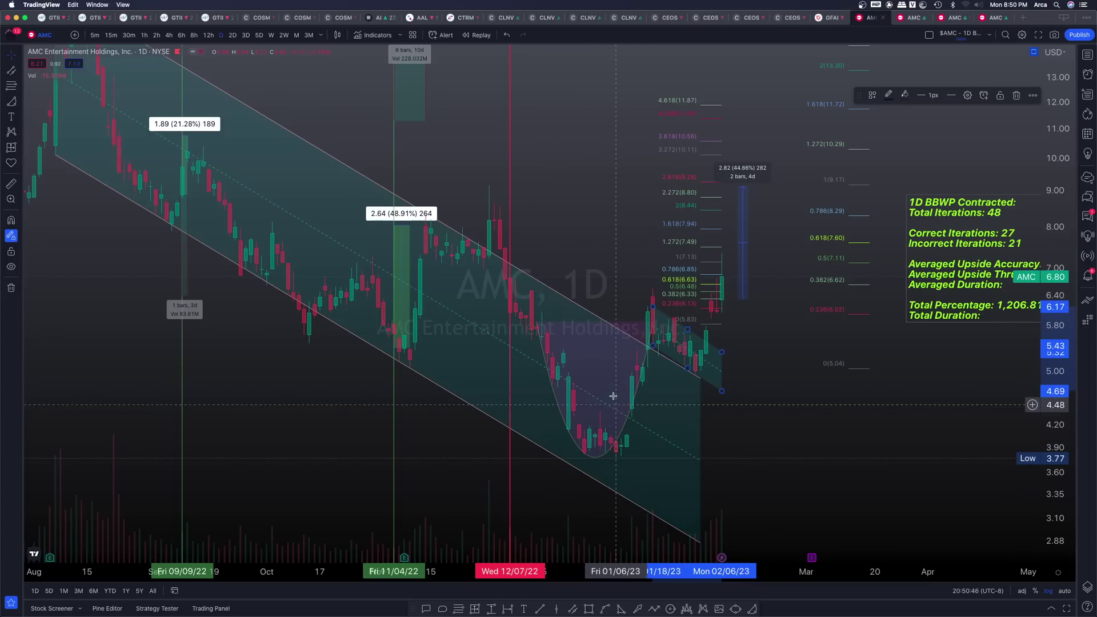
- Reshape the cup arc to run from about 6.06 on 12/13/22 to 6.07 on 01/19/23, with its bottom at 3.76
left_click(597, 455)
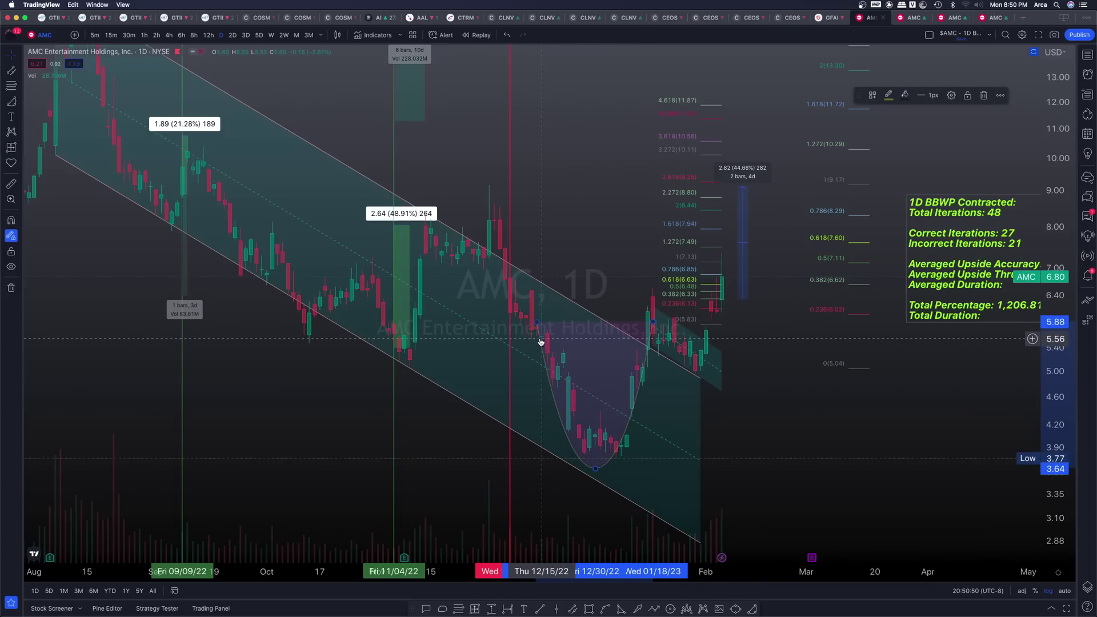
left_click_drag(541, 341, 532, 312)
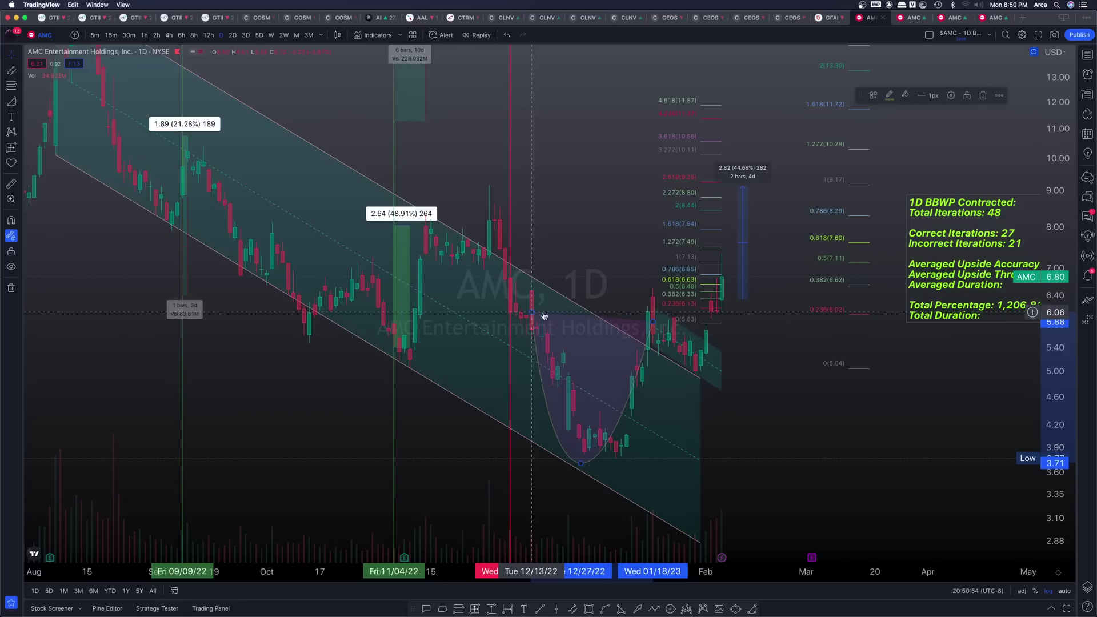
left_click_drag(651, 320, 657, 315)
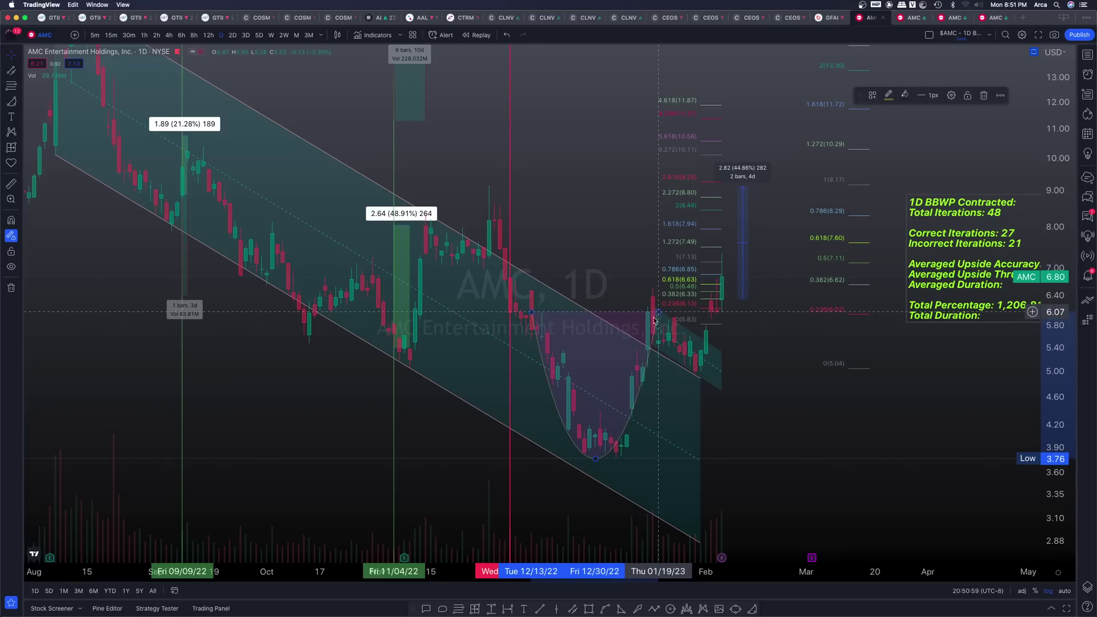
- Draw a vertical trend line over the cup's depth from 6.07 to 3.76 and move it to 01/23/23, spanning 6.07 to 9.79
left_click(540, 610)
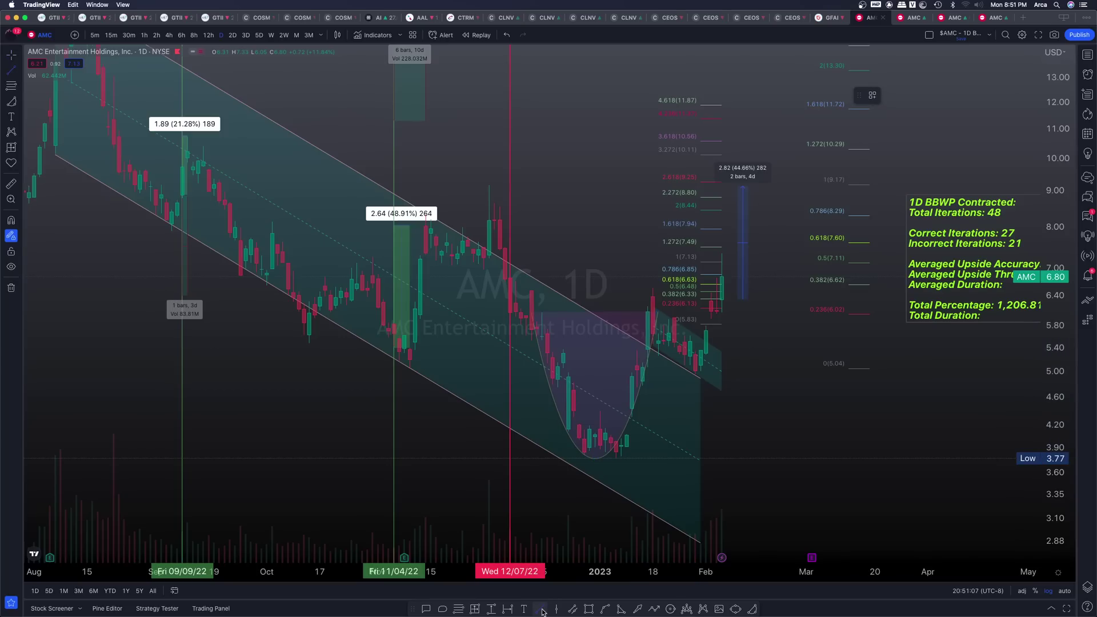
left_click(592, 312)
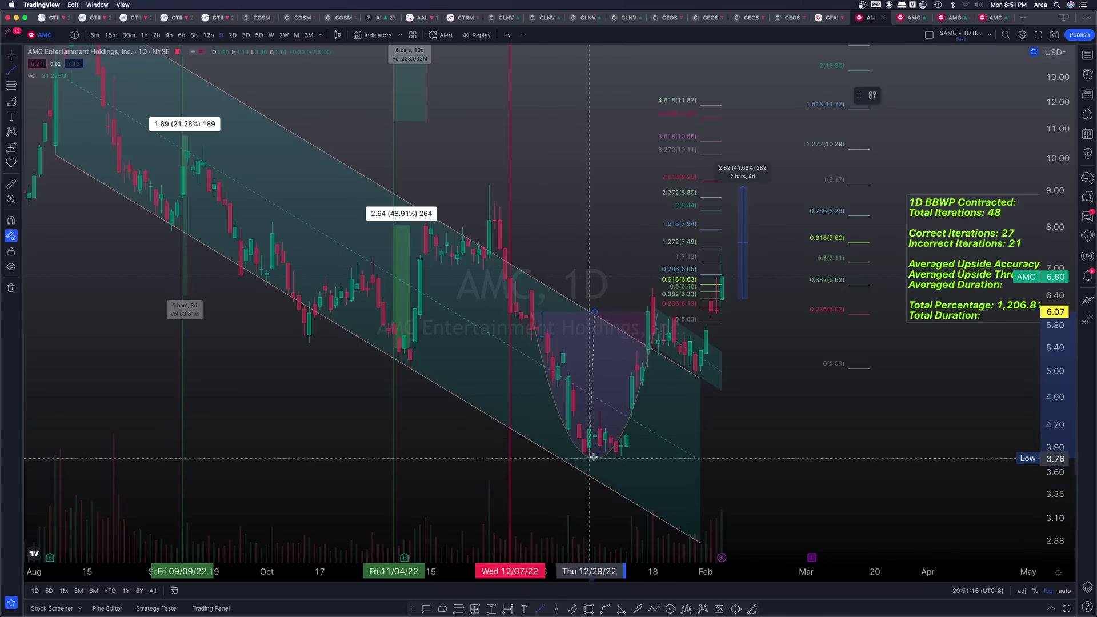
left_click(594, 458)
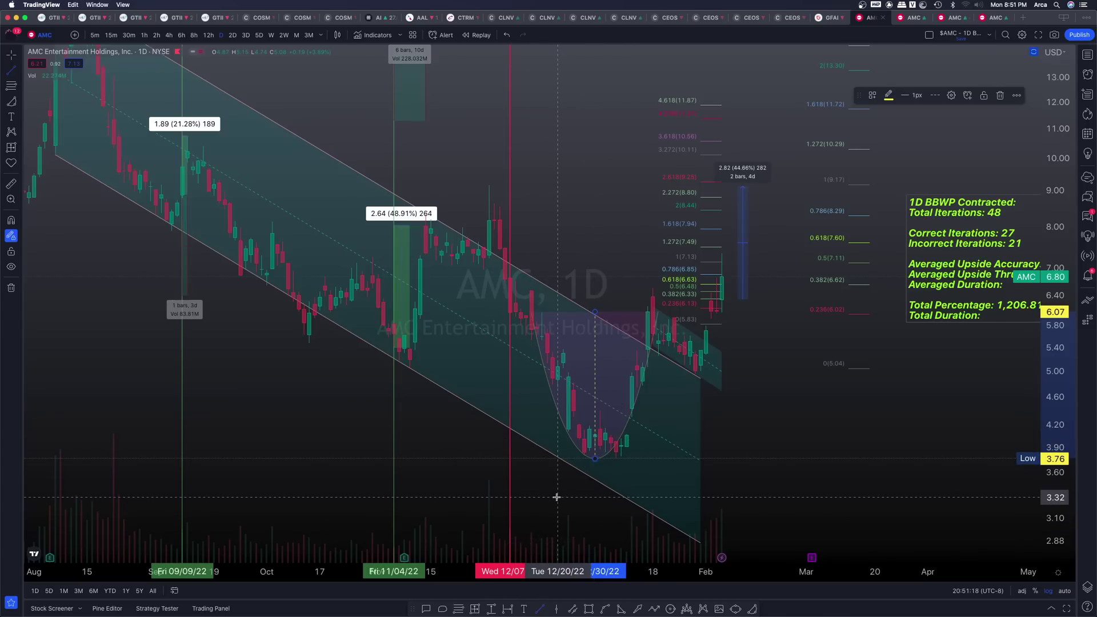
left_click(644, 343)
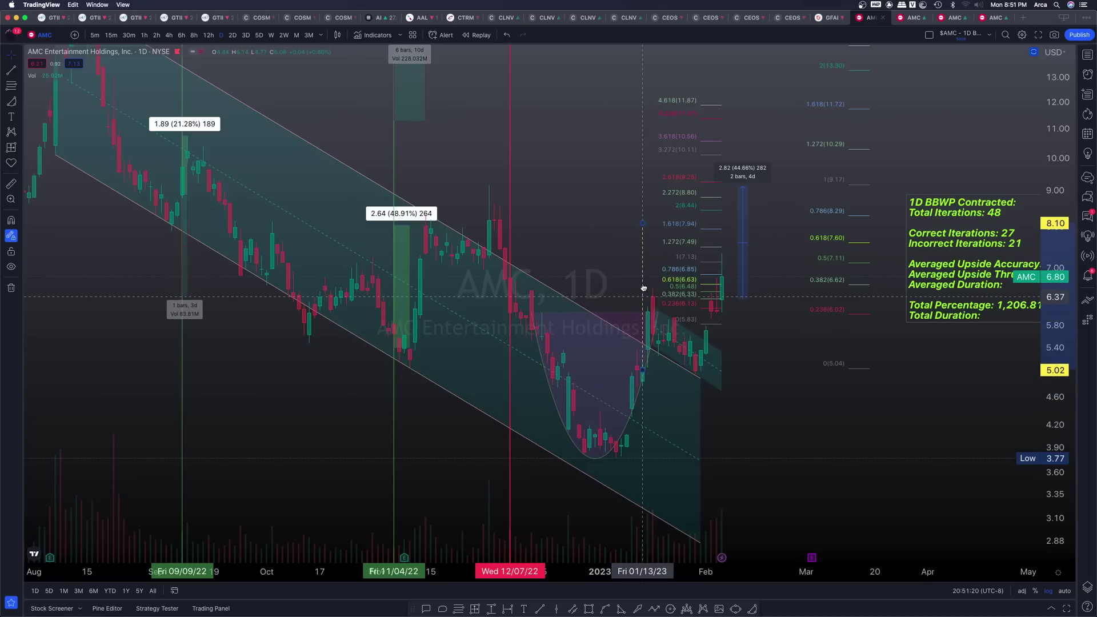
left_click(672, 240)
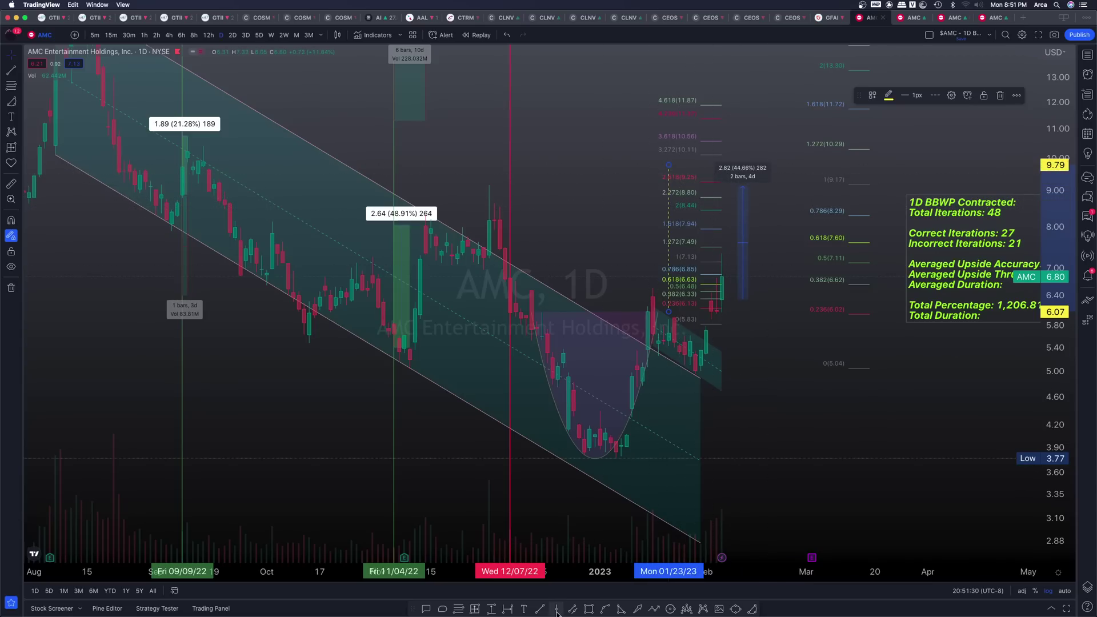
- Draw a rectangle marking the target zone between 9.14 and 9.80, from 08/31/22 to 02/22/23
left_click(589, 608)
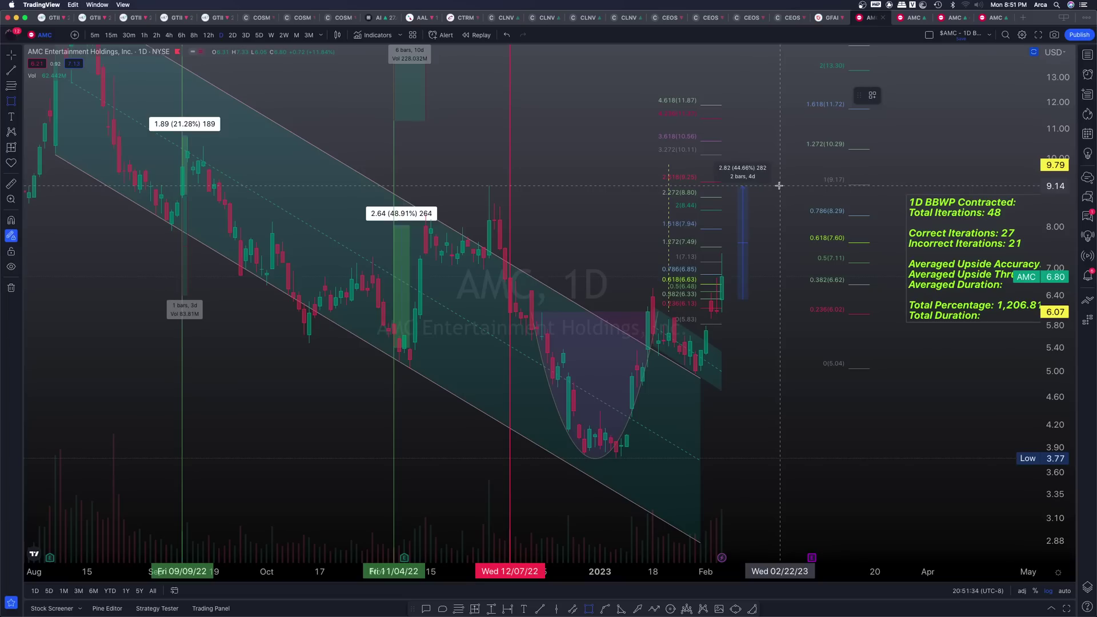
mouse_move(780, 186)
left_mouse_down()
mouse_move(663, 163)
mouse_move(149, 165)
left_mouse_up()
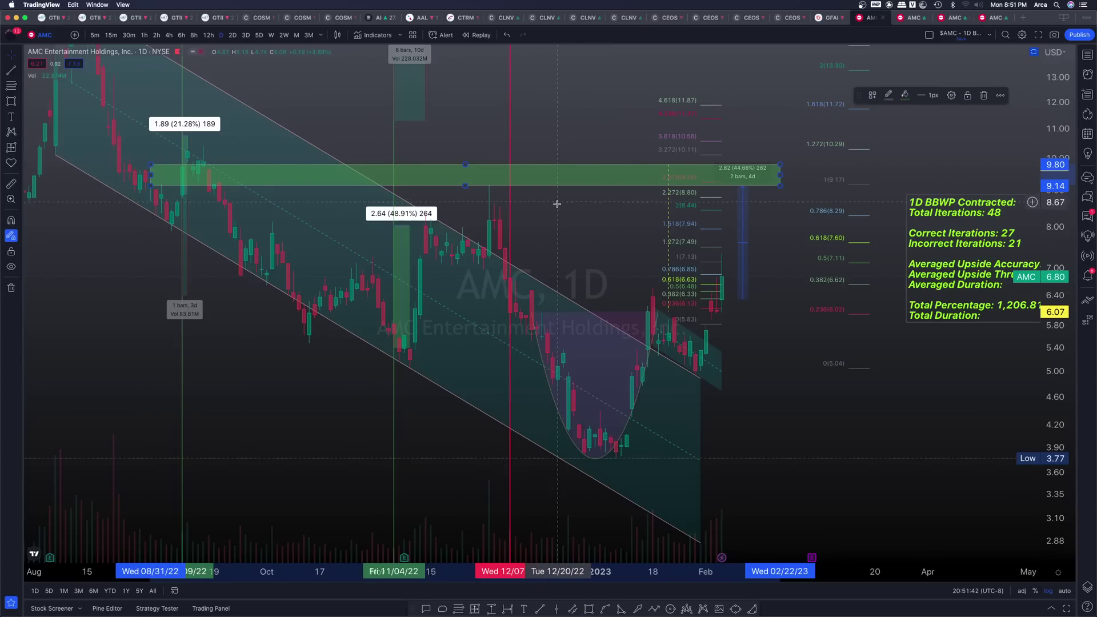
- Review the marked target zone on the AMC daily chart and examine the rising channel on the AMC 5-day chart
scroll(642, 186, "left", 3)
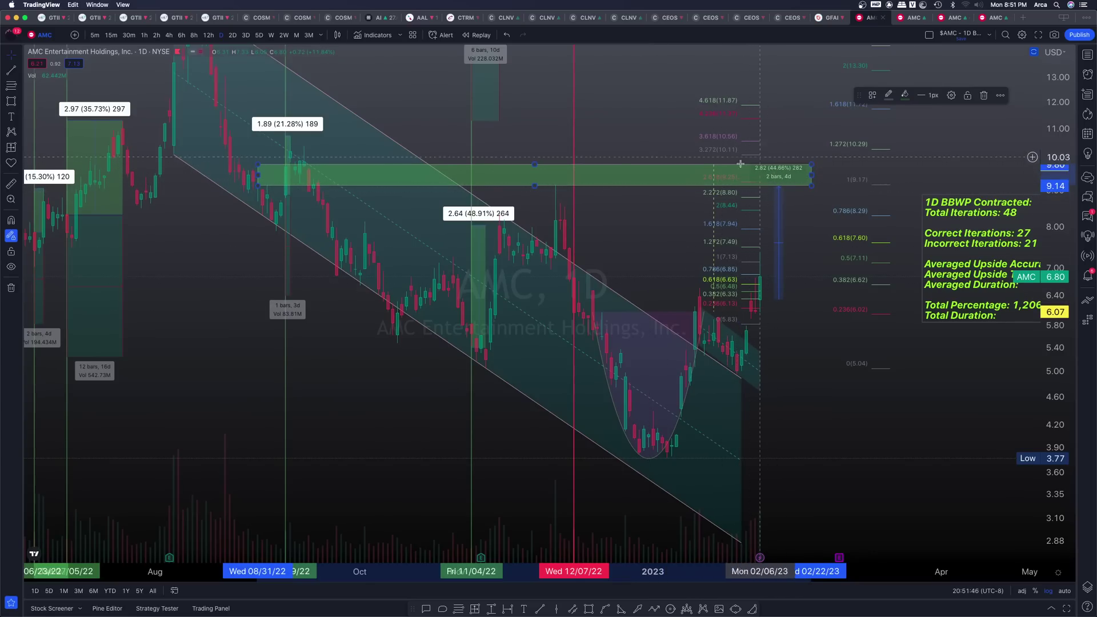
scroll(611, 123, "right", 3)
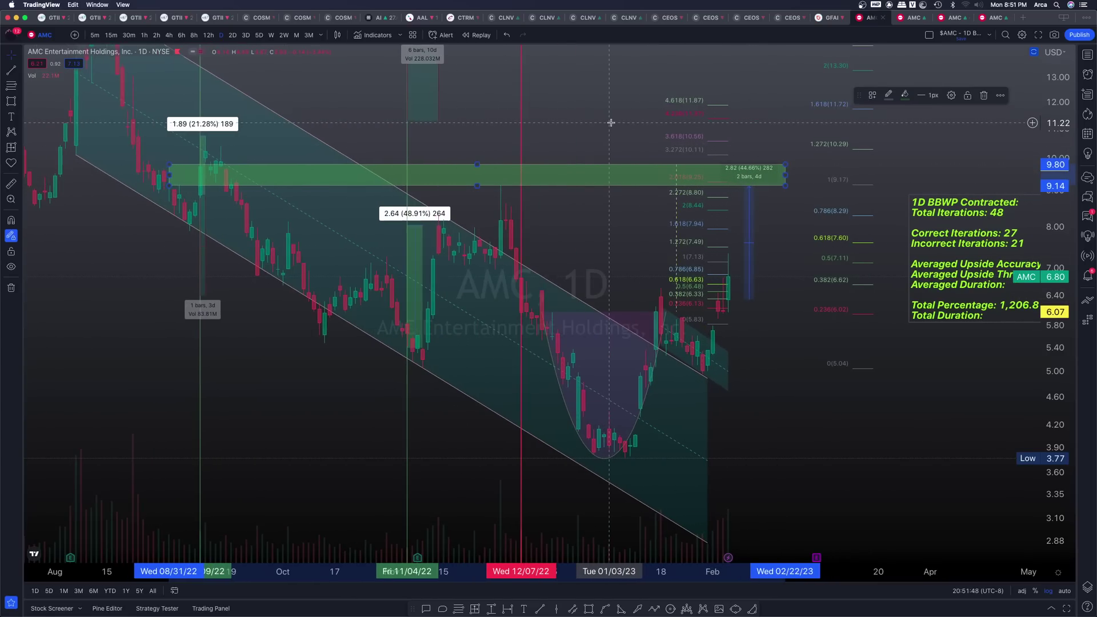
scroll(611, 123, "right", 3)
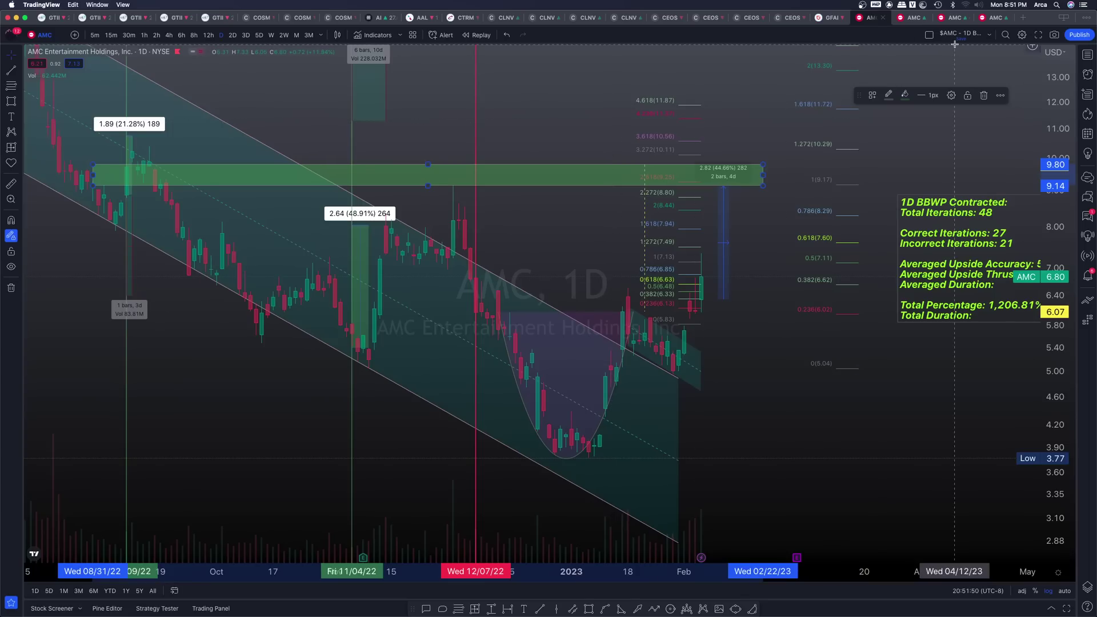
left_click(913, 19)
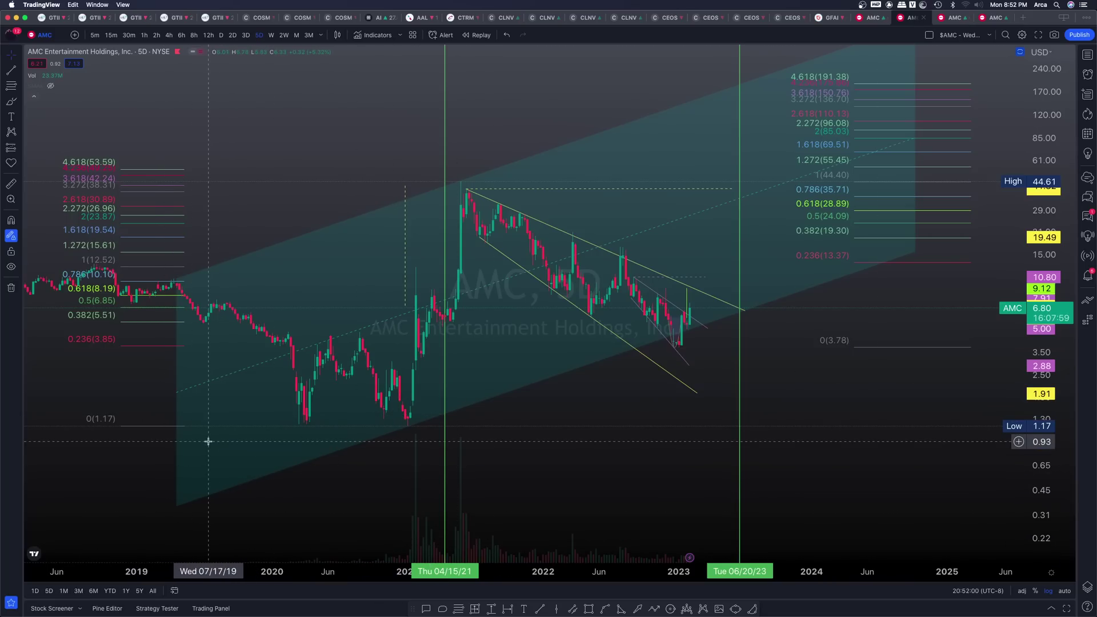
scroll(208, 440, "down", 2)
left_click_drag(381, 186, 304, 228)
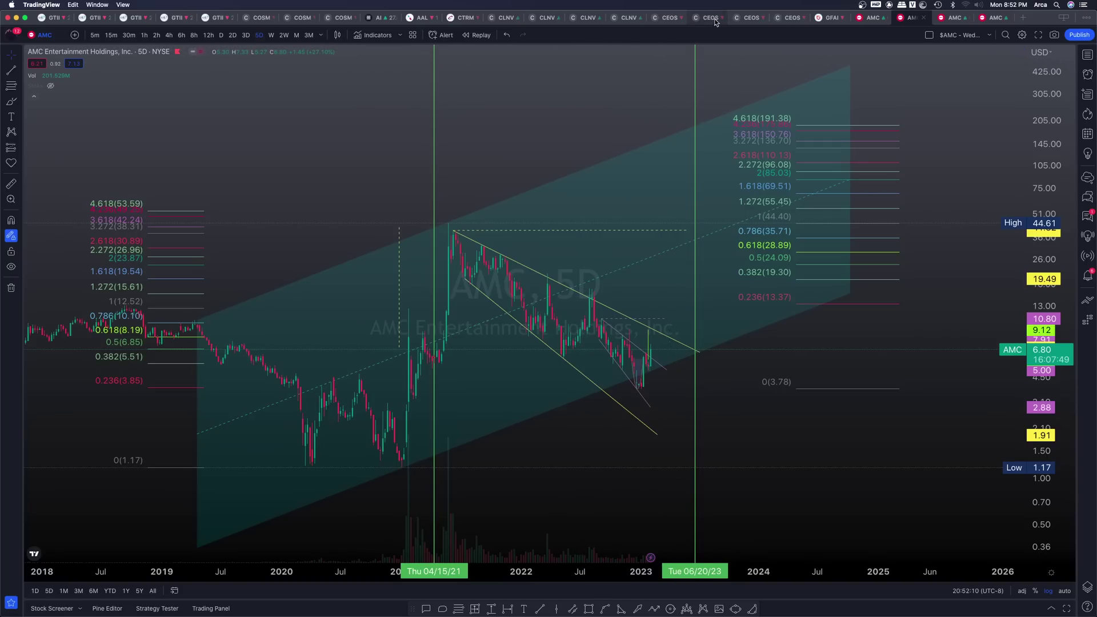
- Open the CEOS 5-day chart and hide the Enhanced MACD indicator to examine the full rising channel with its three numbered peaks
left_click(675, 18)
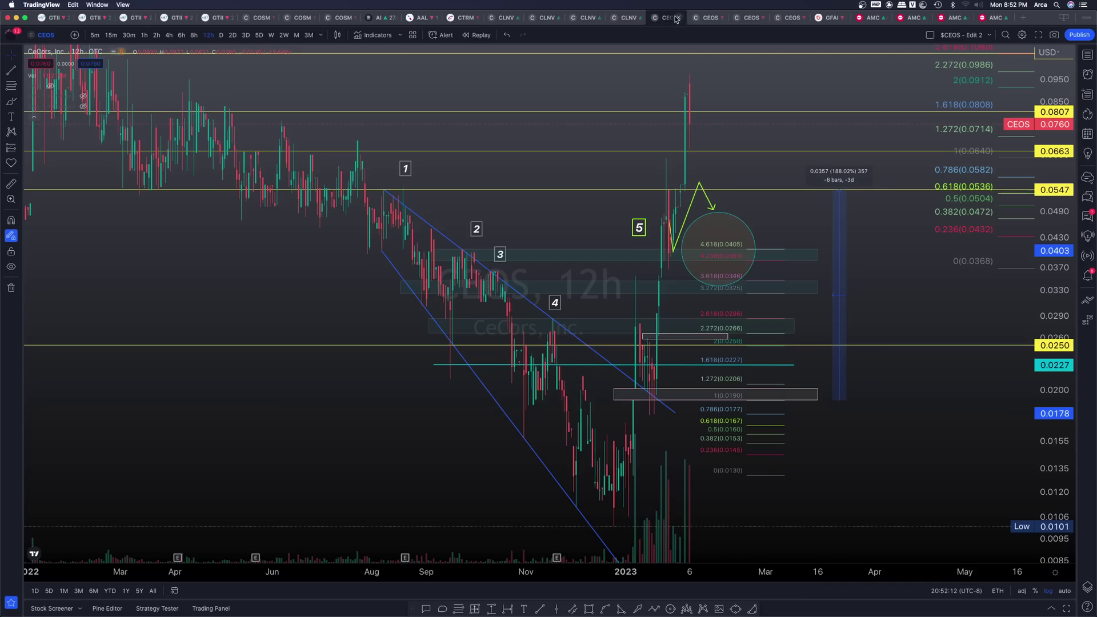
left_click(711, 19)
scroll(712, 210, "down", 5)
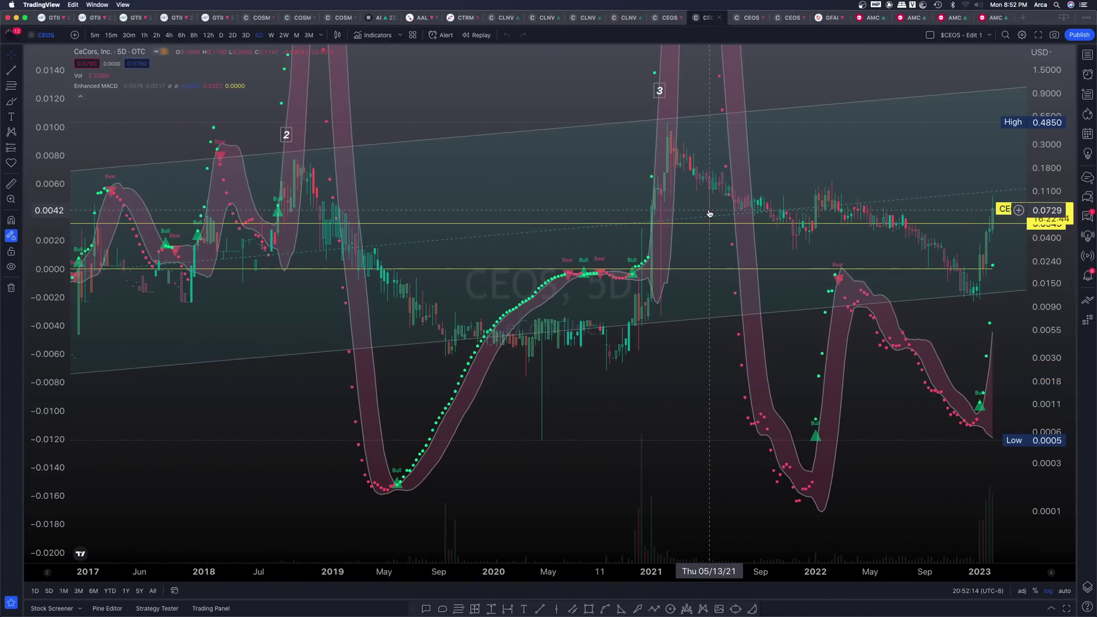
scroll(571, 206, "down", 4)
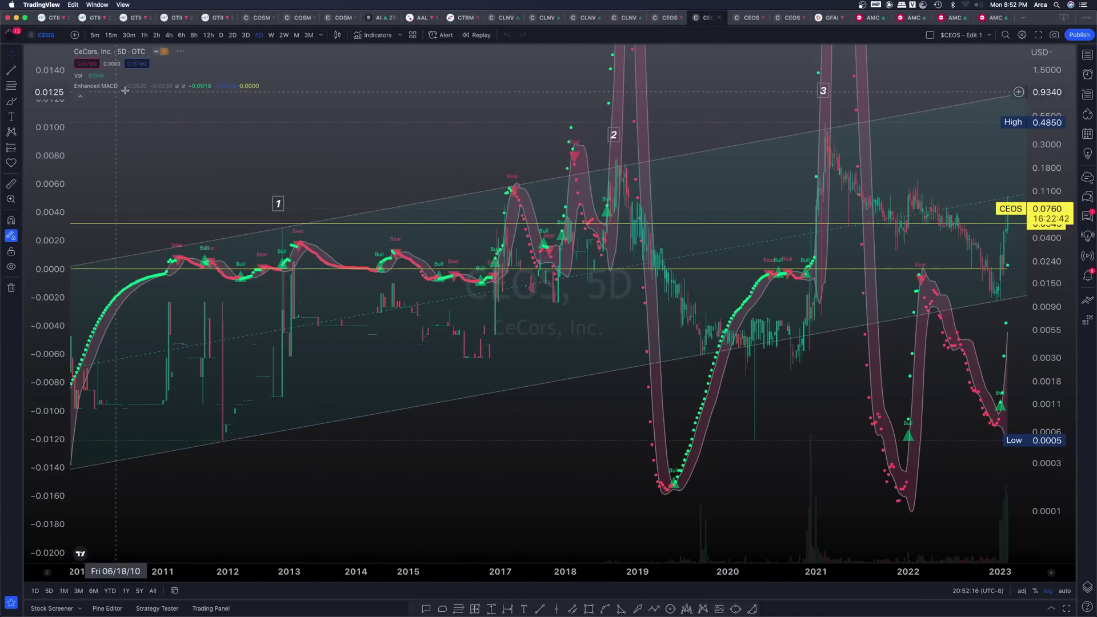
left_click(126, 86)
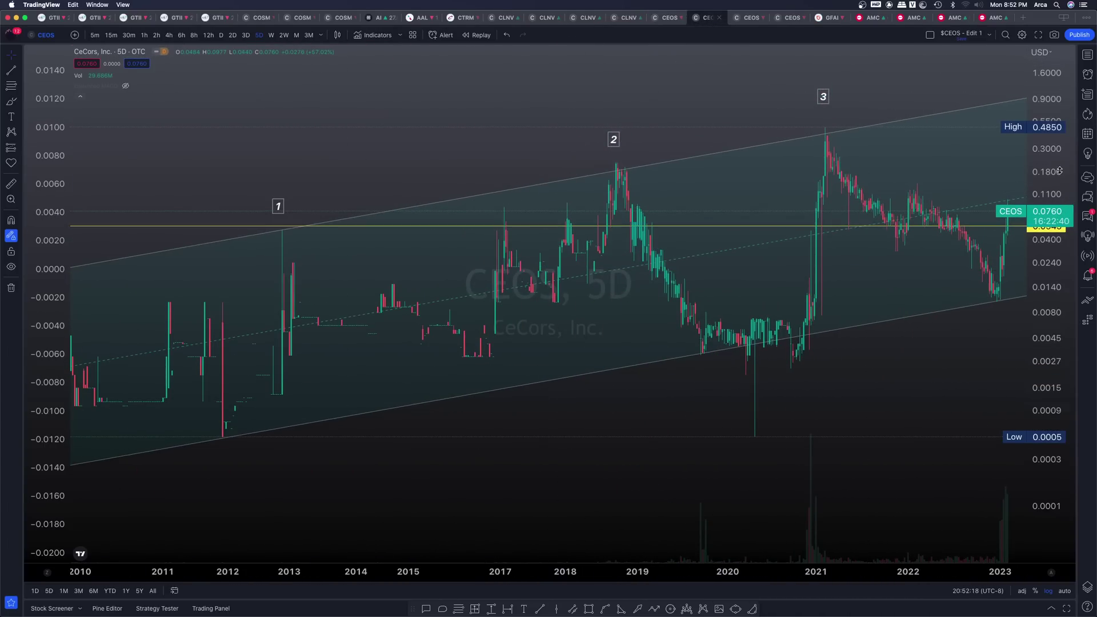
scroll(748, 155, "down", 3)
left_click_drag(749, 155, 399, 182)
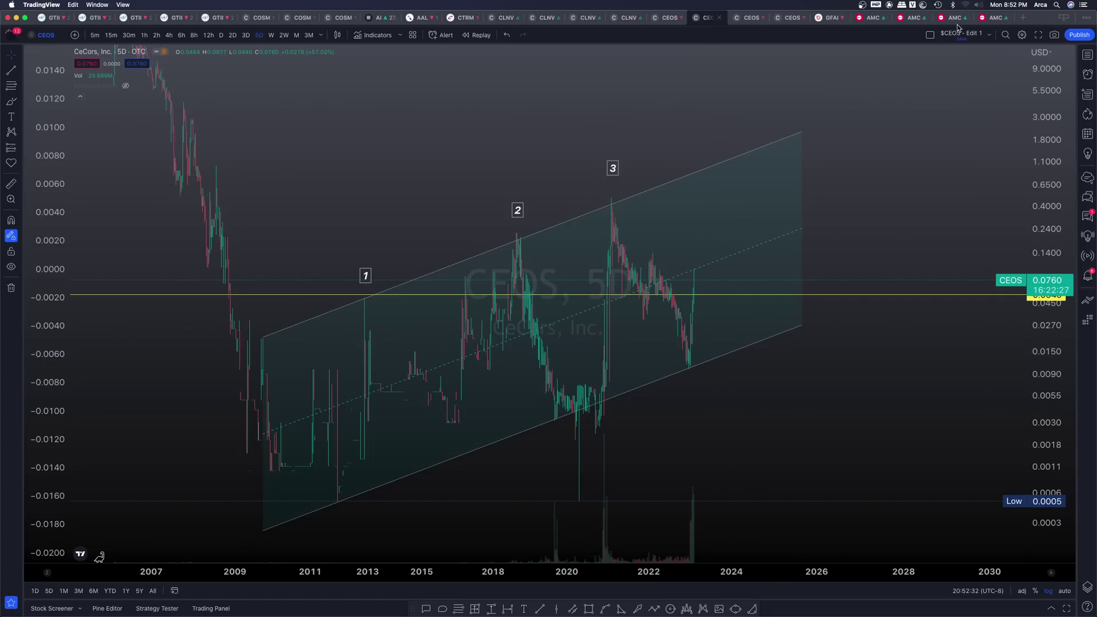
- On the AMC 5-day chart, move the vertical dashed trend line to 08/20/20 over the cup's depth, spanning 6.97 to 1.17
left_click(913, 18)
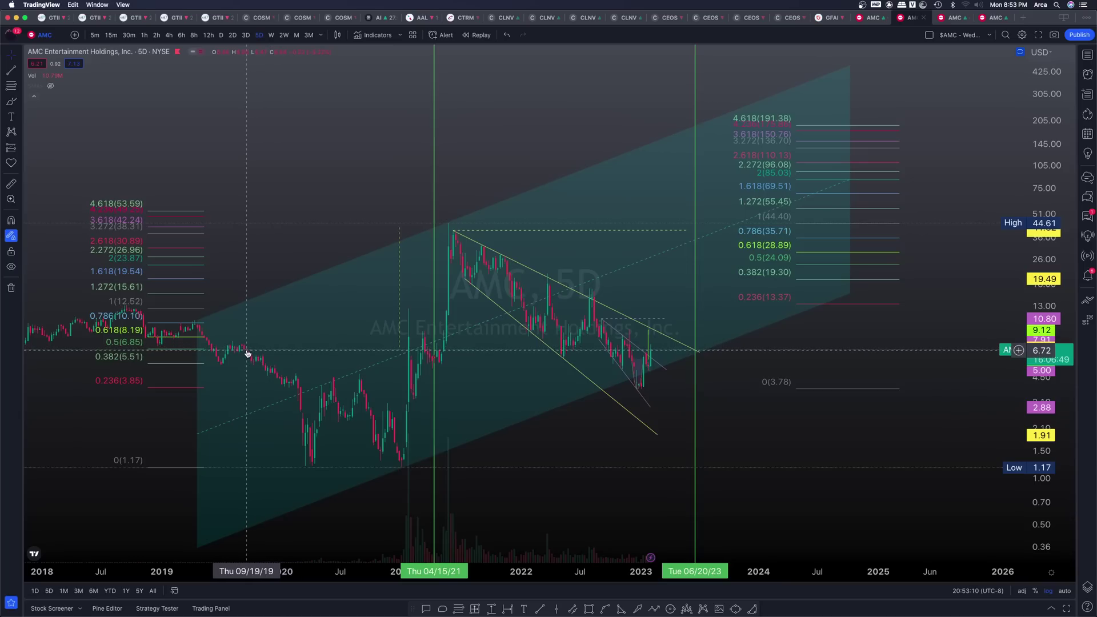
left_click(400, 308)
left_click_drag(400, 308, 358, 425)
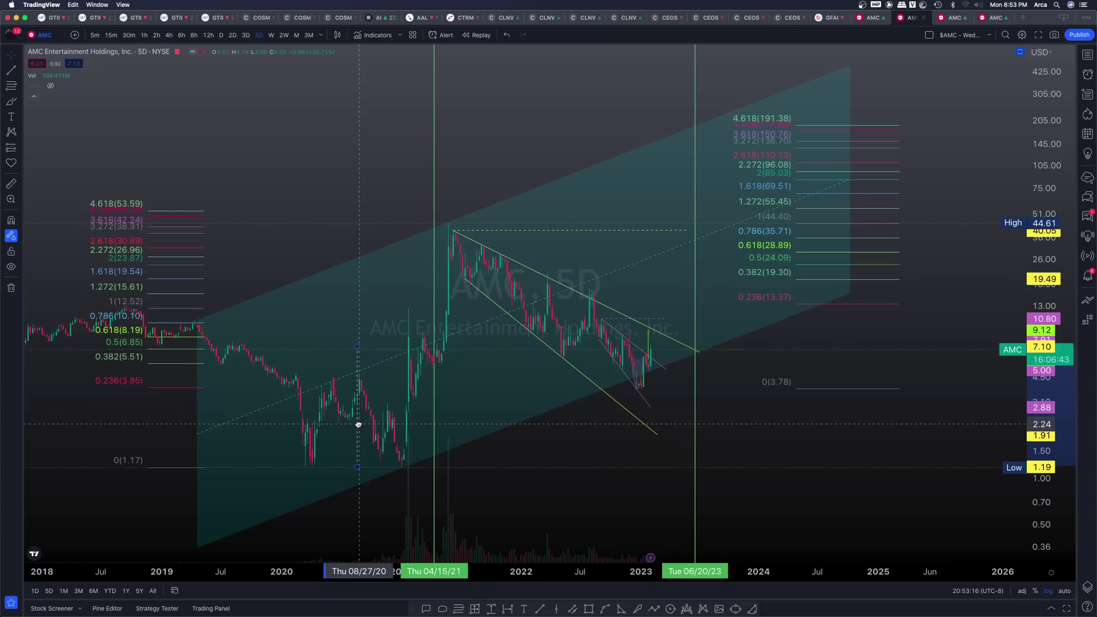
left_click(359, 425)
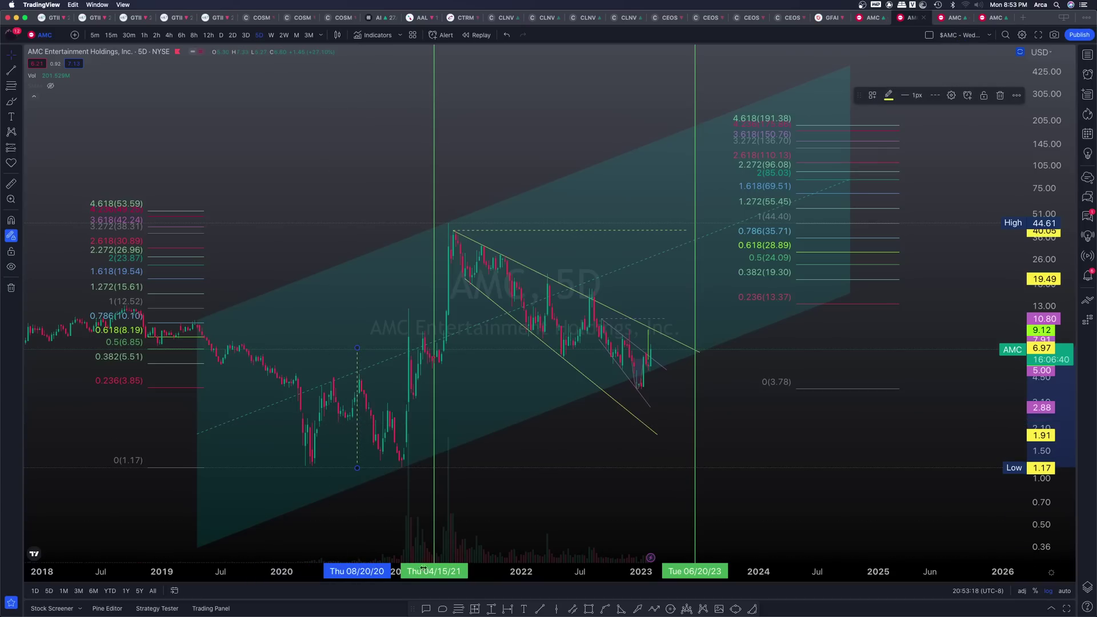
- Draw an arc for the large cup from 09/12/19 to about 02/02/21 at about 7.03, with its bottom at 1.18
left_click(750, 609)
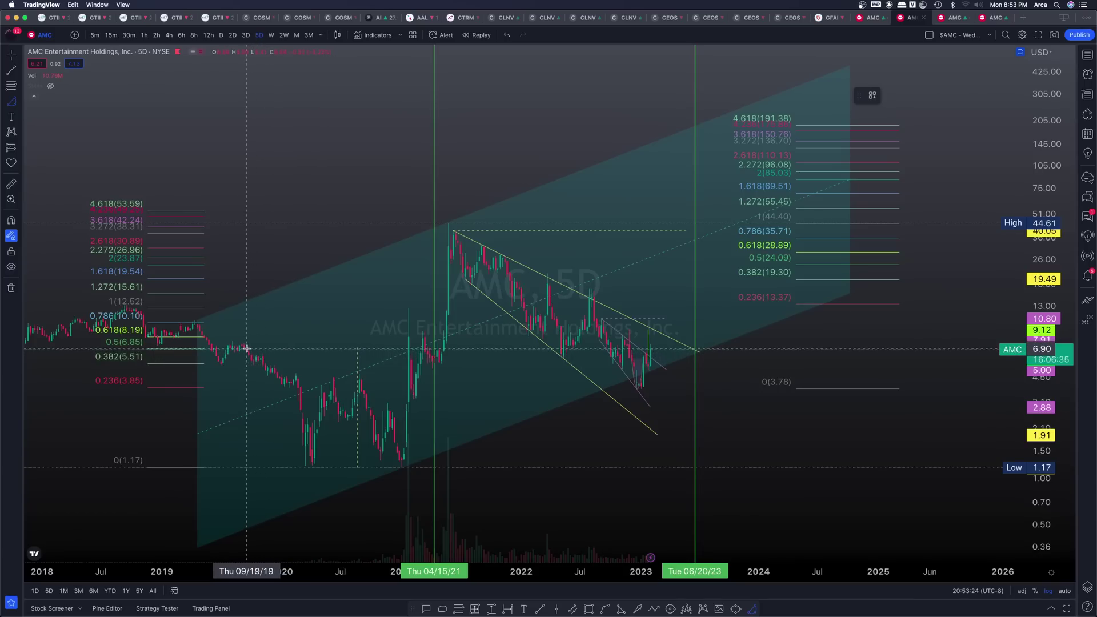
left_click(244, 347)
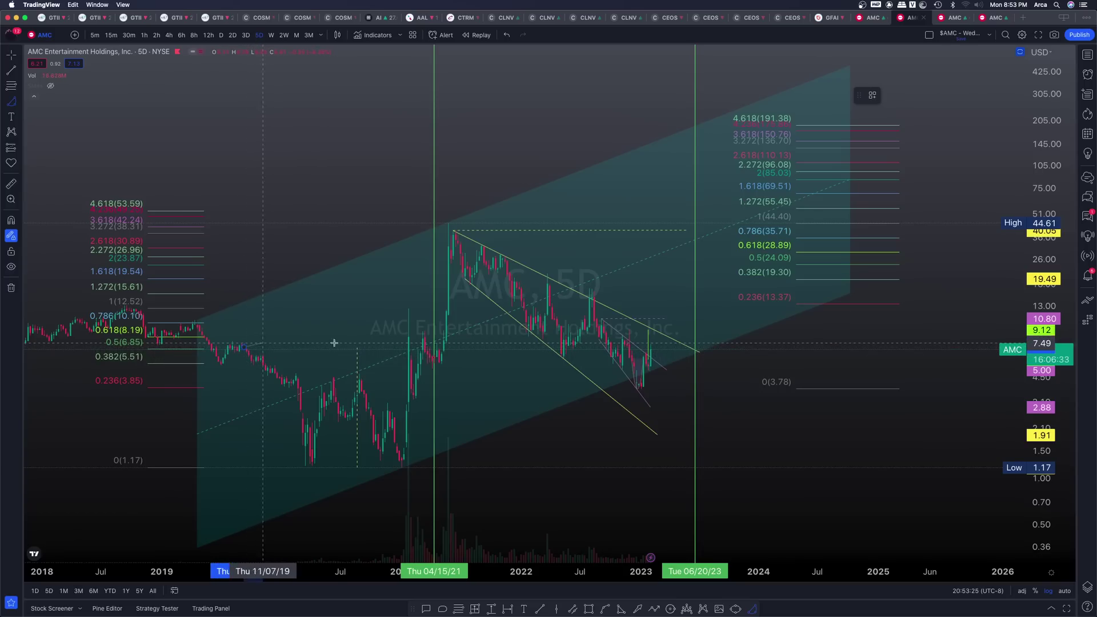
left_click(411, 347)
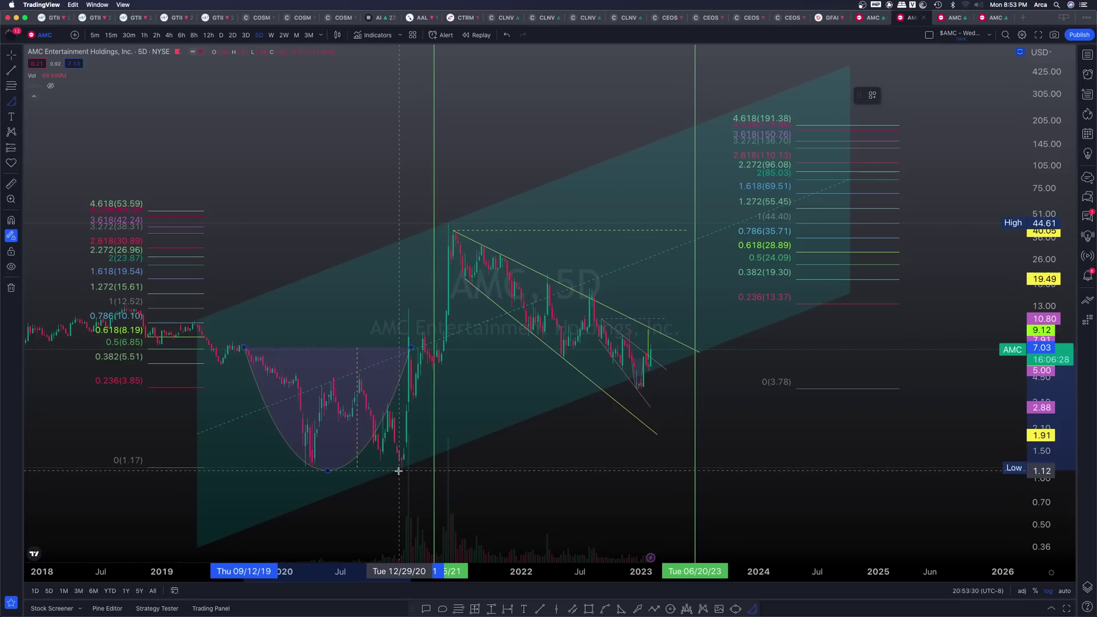
left_click(399, 470)
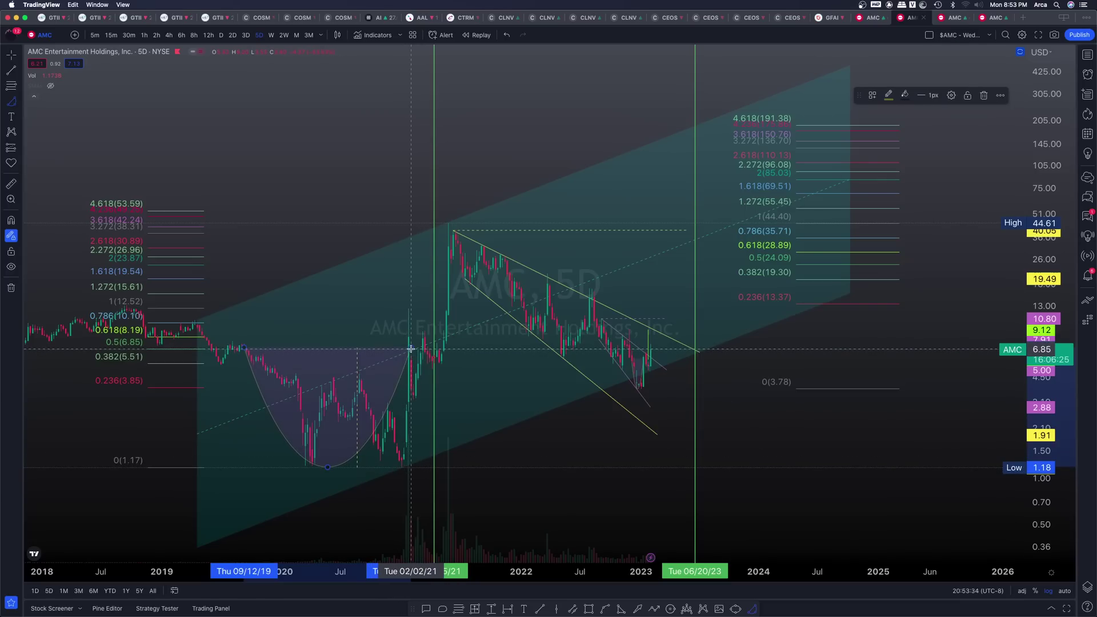
- Draw a handle arc at 6.85 from 02/02/21 to 05/27/21, bottoming at about 3.29, and move the cup-depth line upward from the neckline there
left_click(411, 348)
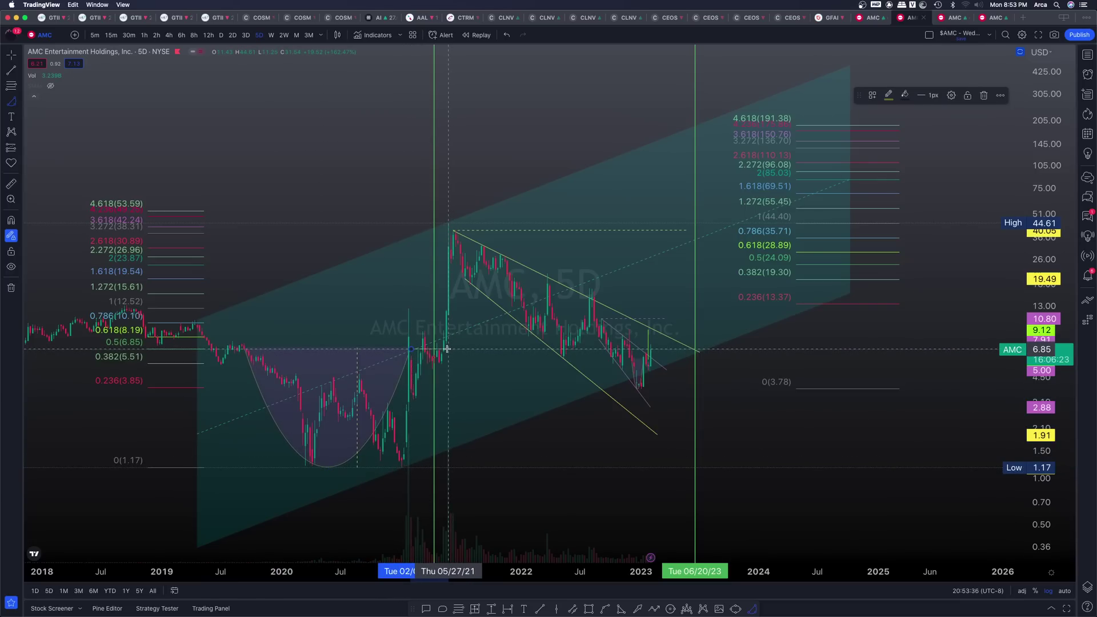
left_click(447, 348)
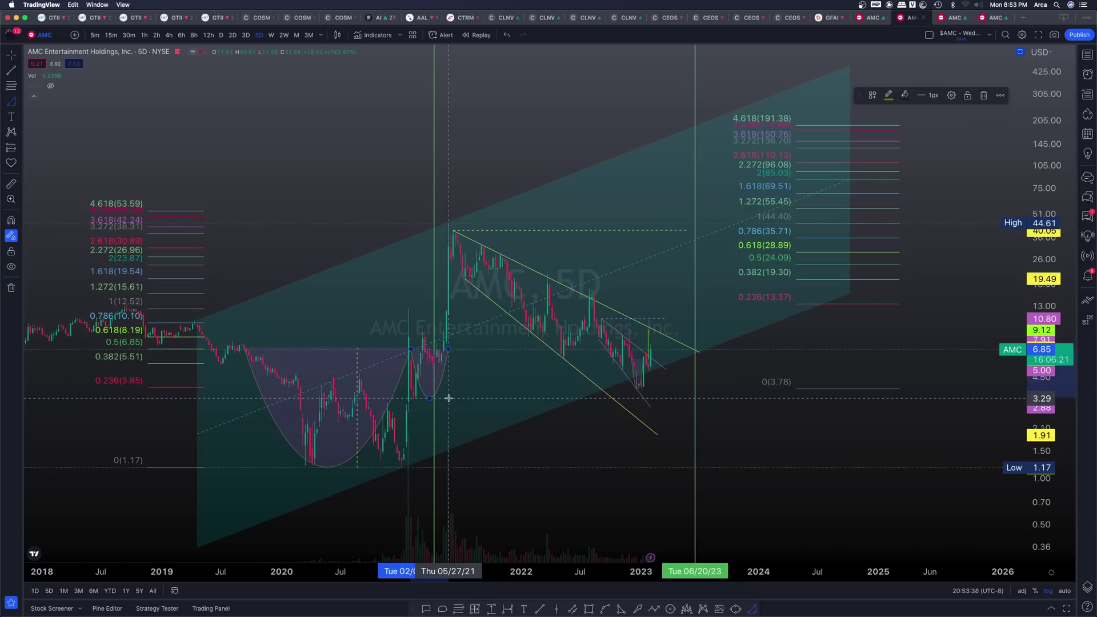
left_click(448, 399)
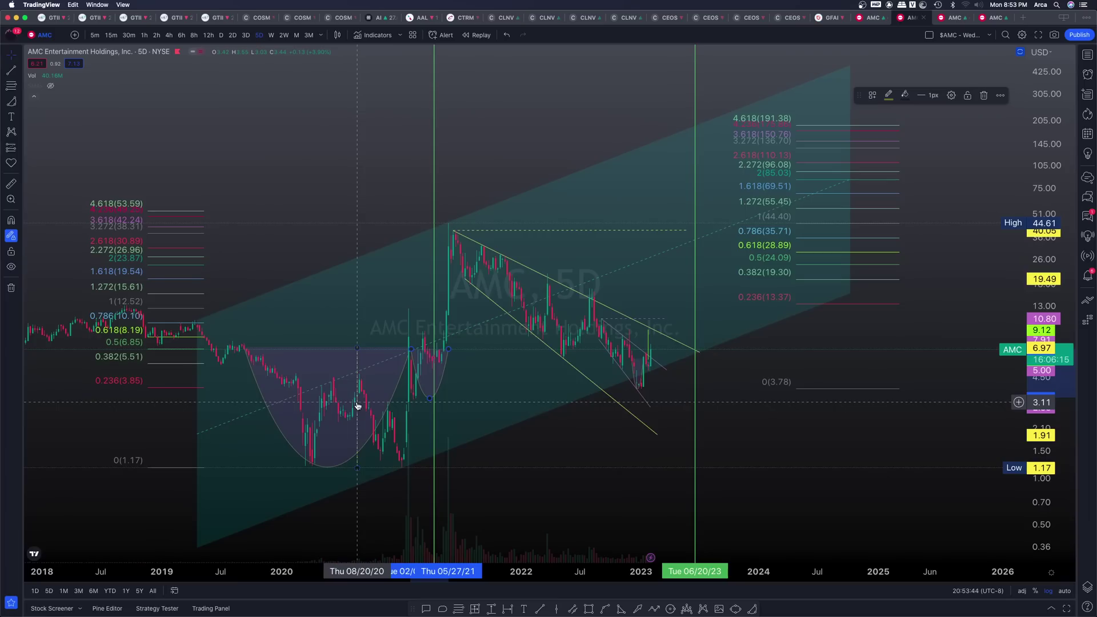
left_click(370, 375)
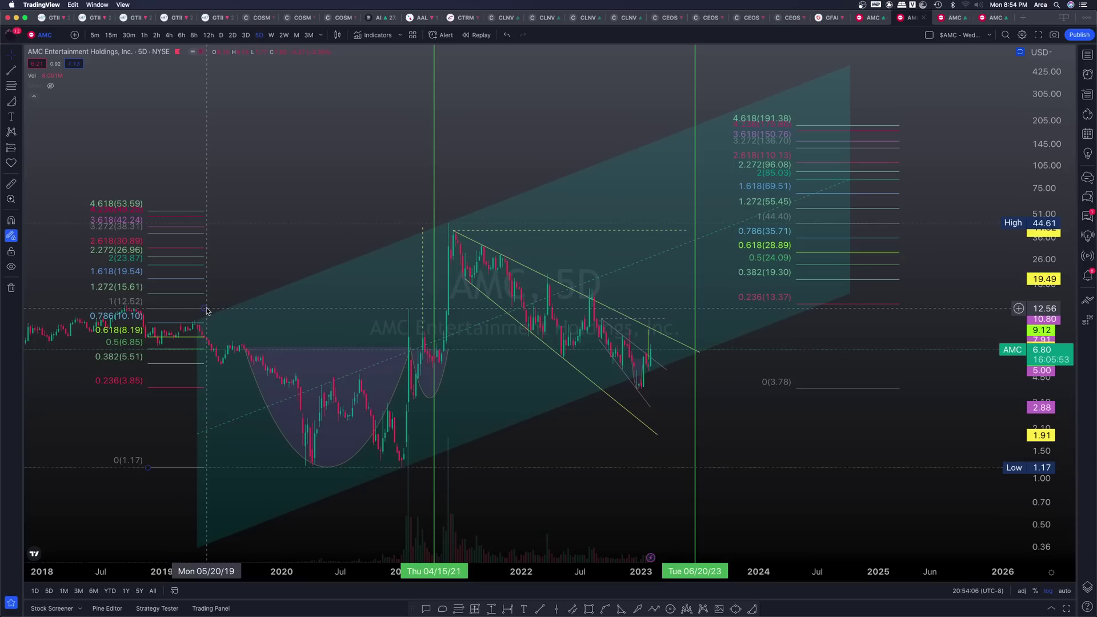
- Examine the large cup-and-handle projection, the falling wedge and the recent small cup on the AMC 5-day chart
scroll(207, 310, "down", 2)
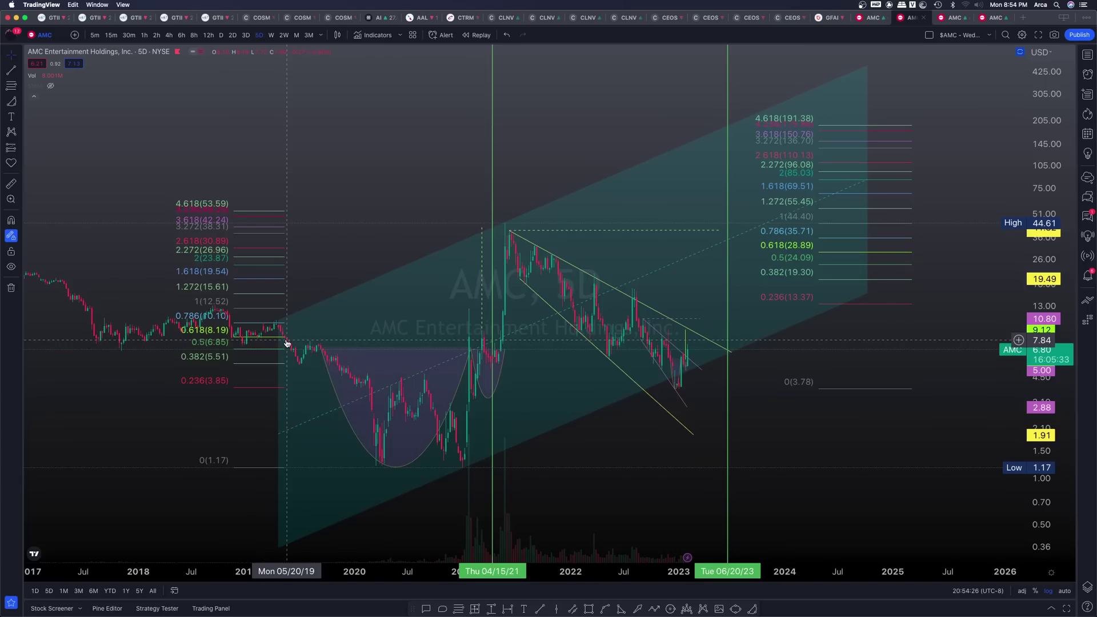
scroll(287, 343, "up", 2)
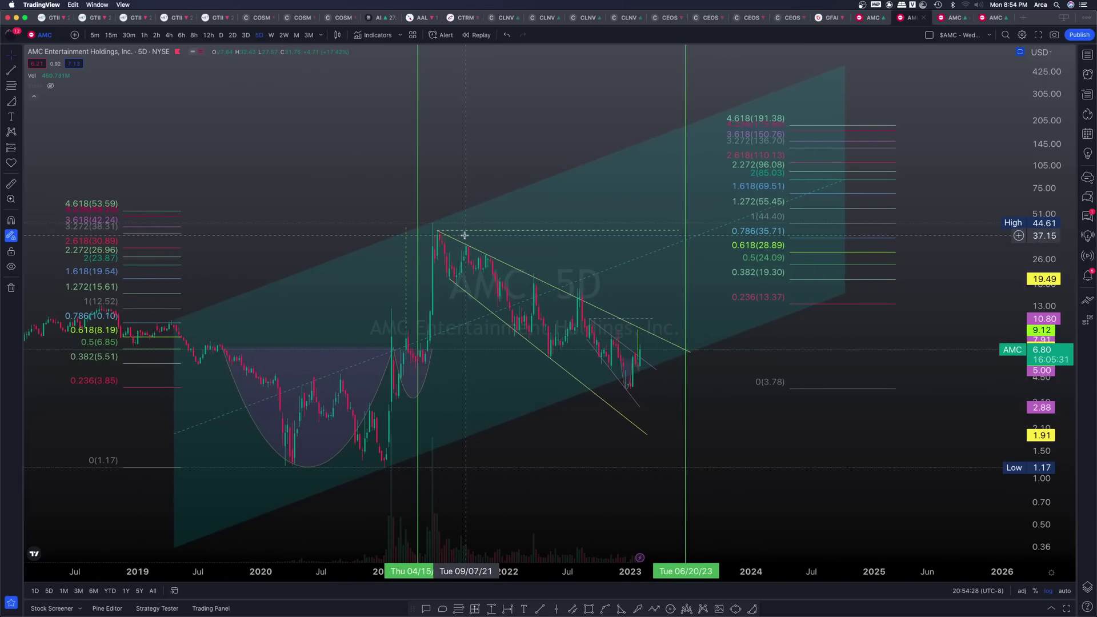
scroll(465, 235, "up", 2)
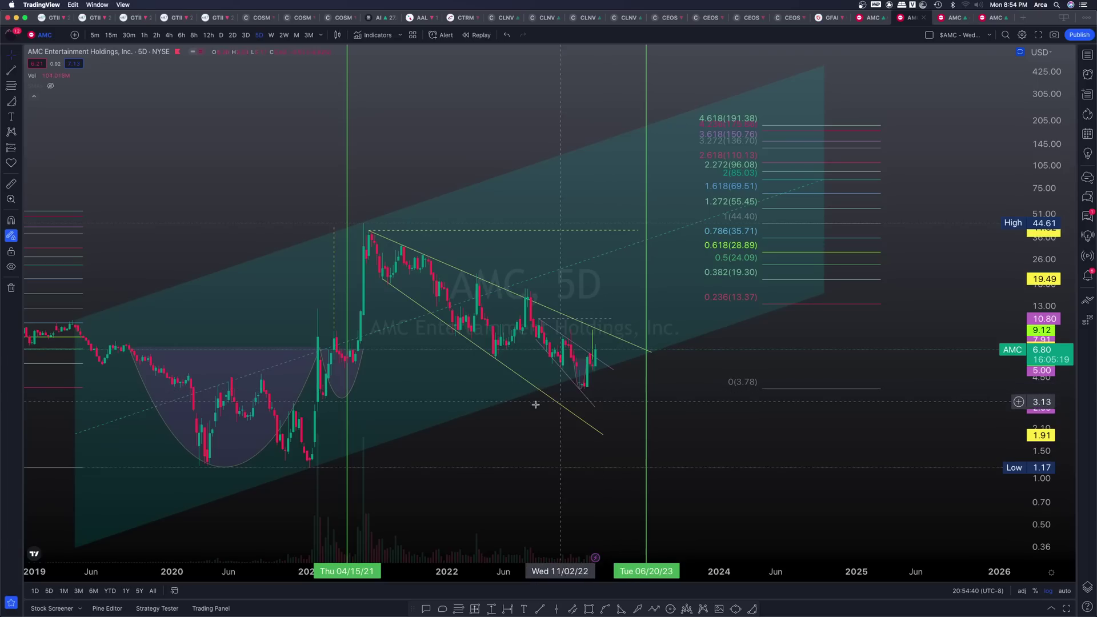
scroll(363, 424, "up", 3)
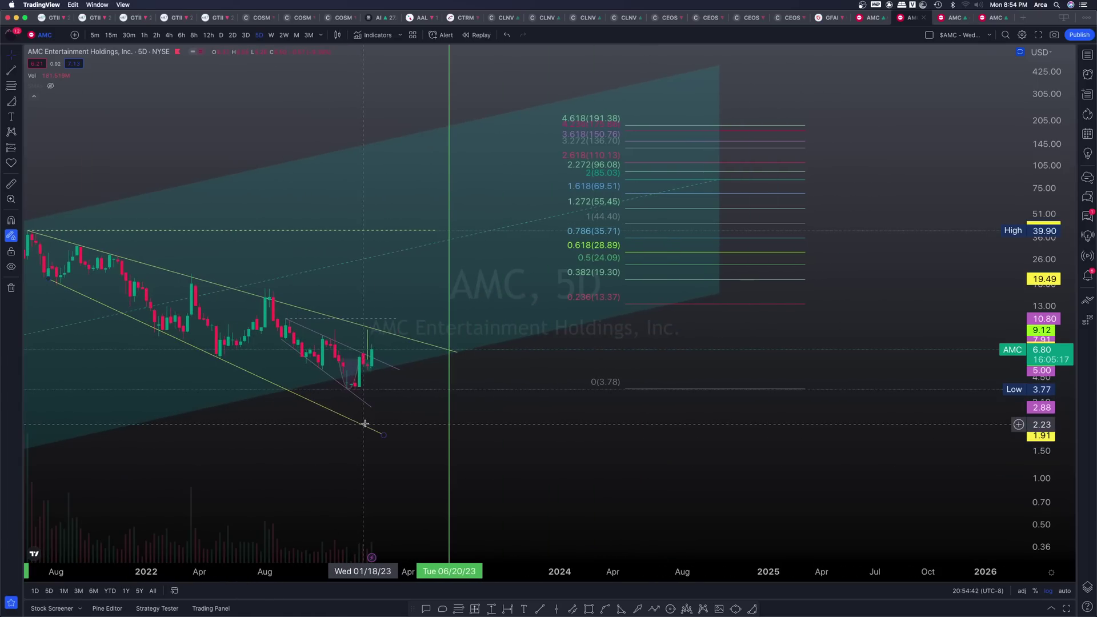
scroll(367, 422, "down", 5)
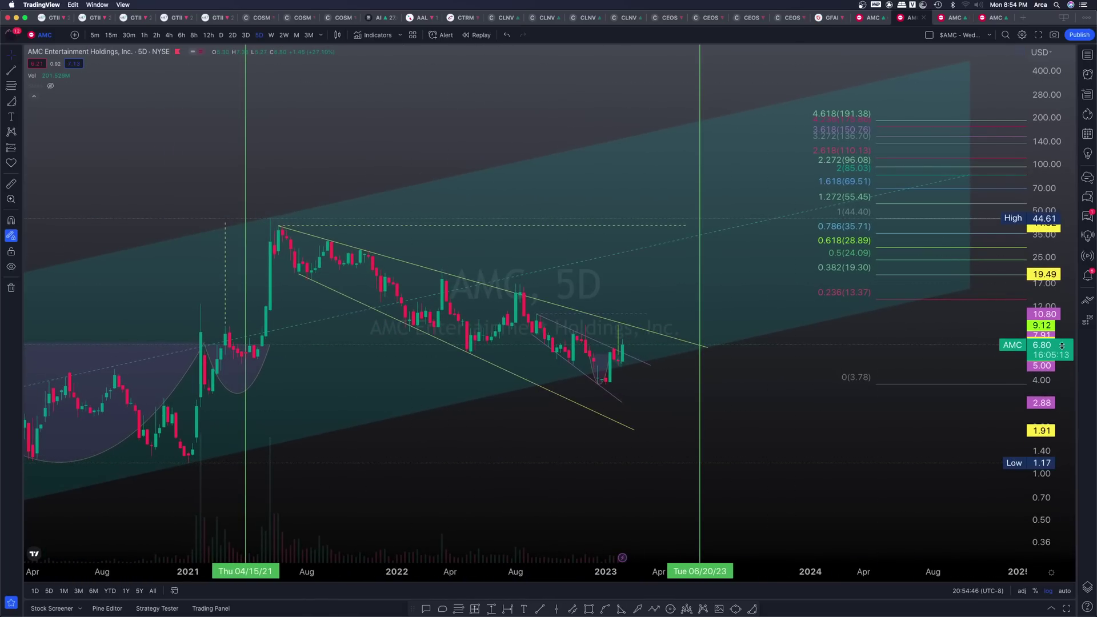
scroll(1052, 369, "up", 3)
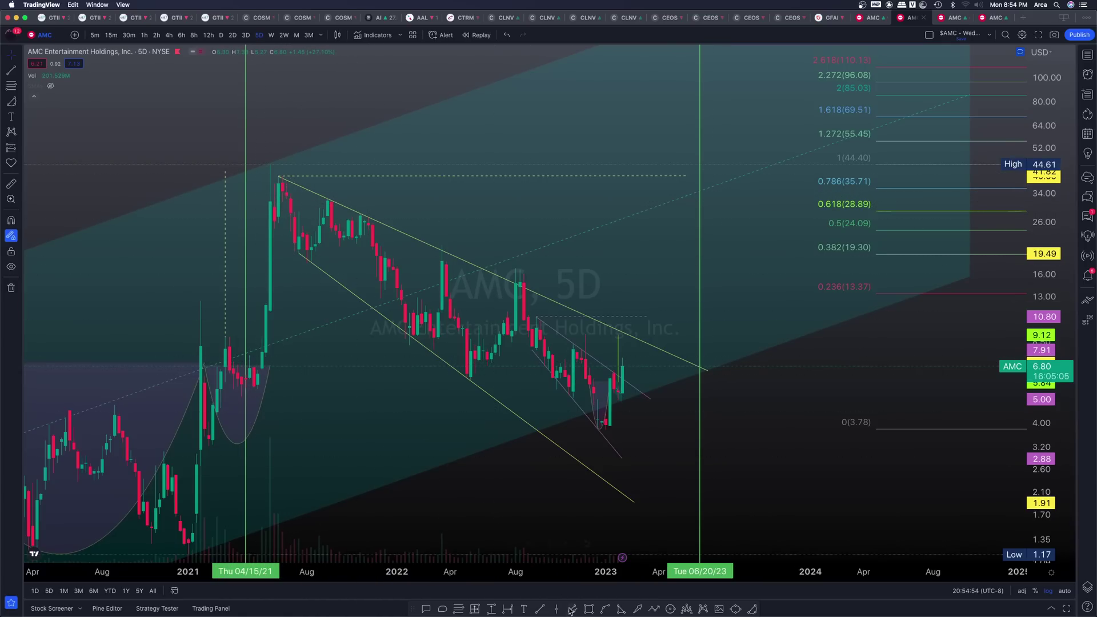
scroll(385, 429, "up", 5)
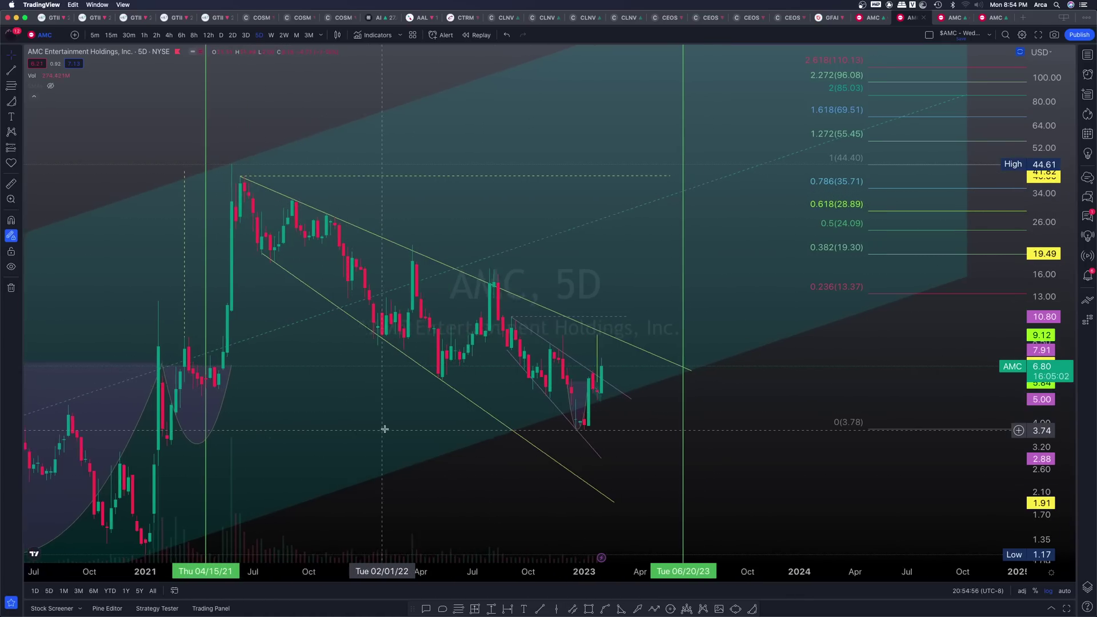
scroll(535, 431, "left", 10)
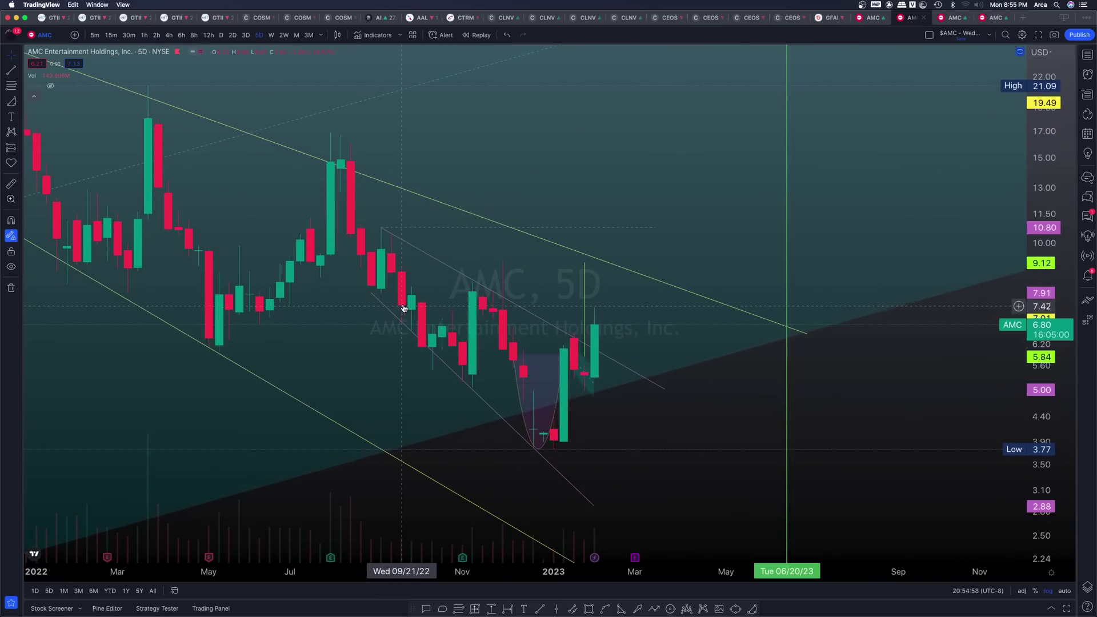
- Compare the recent cup and handle with the 2019–2021 one on the 1-day timeframe and return to the 5-day timeframe
left_click(221, 36)
scroll(303, 307, "down", 5)
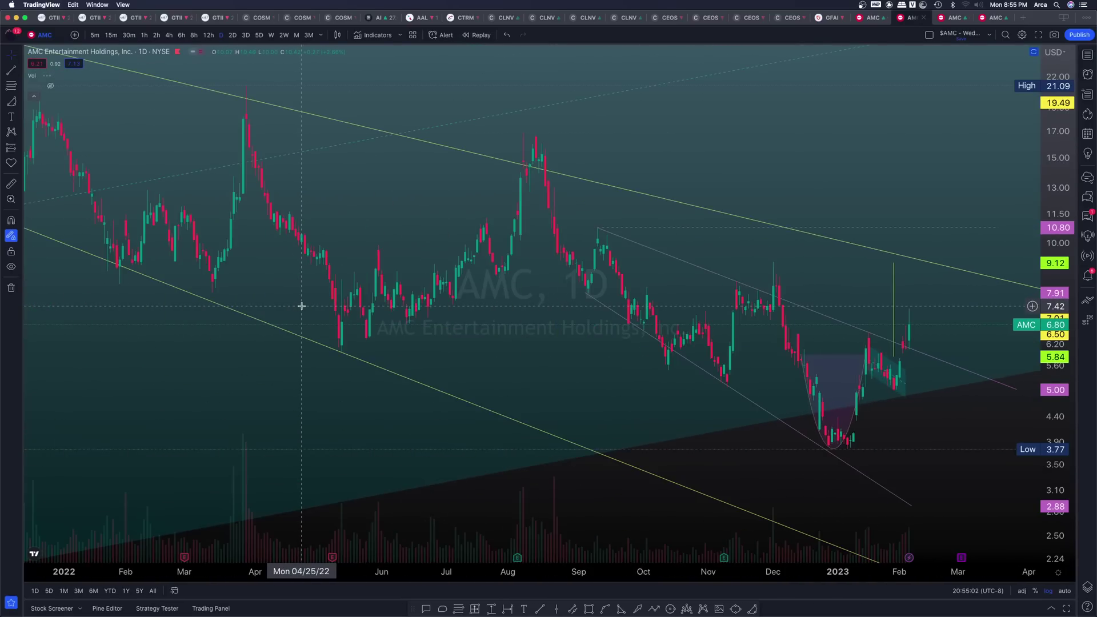
left_click_drag(440, 345, 284, 347)
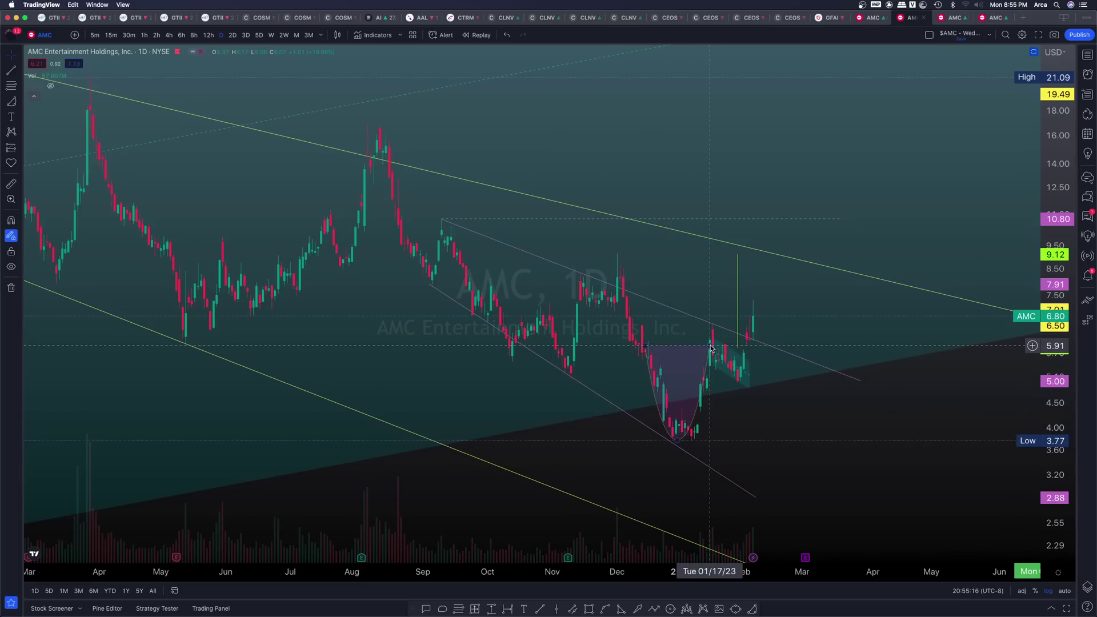
scroll(635, 332, "down", 5)
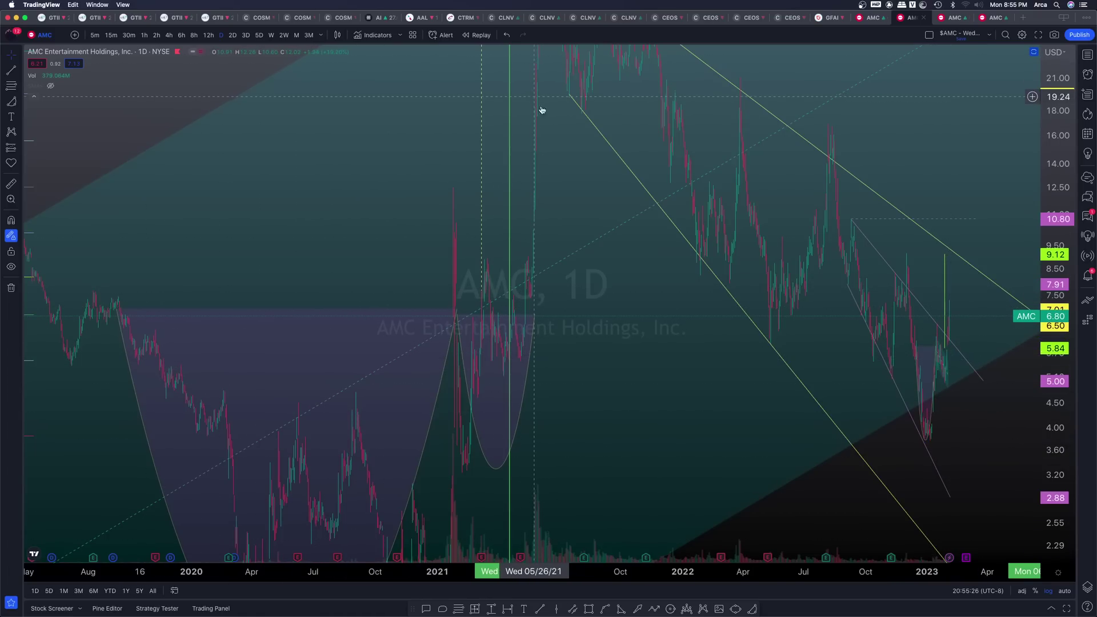
scroll(460, 398, "up", 5)
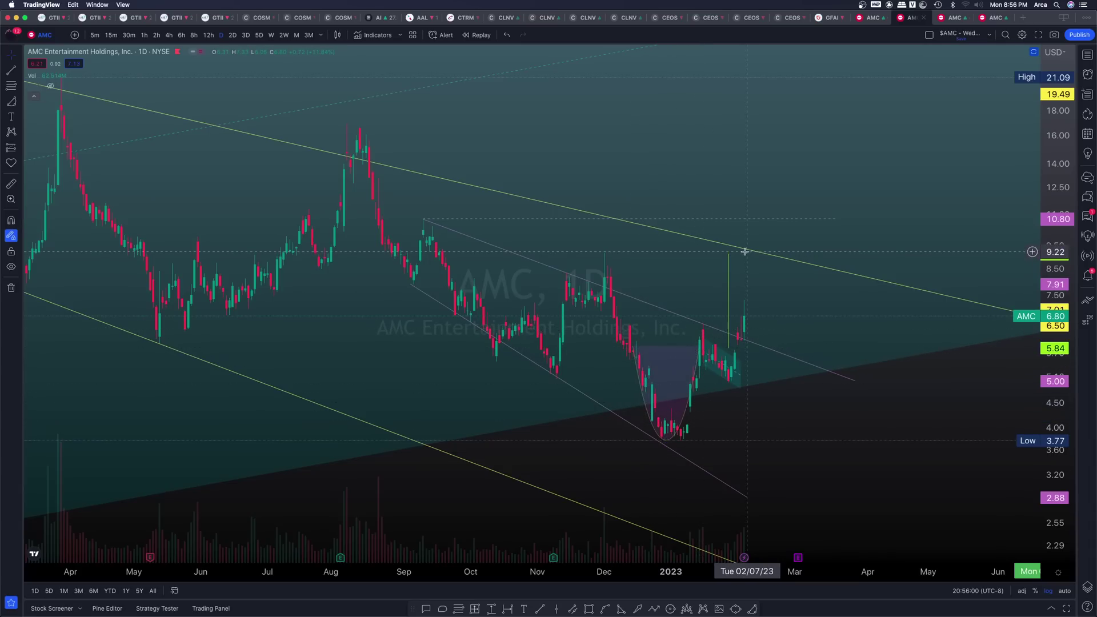
scroll(767, 253, "down", 3)
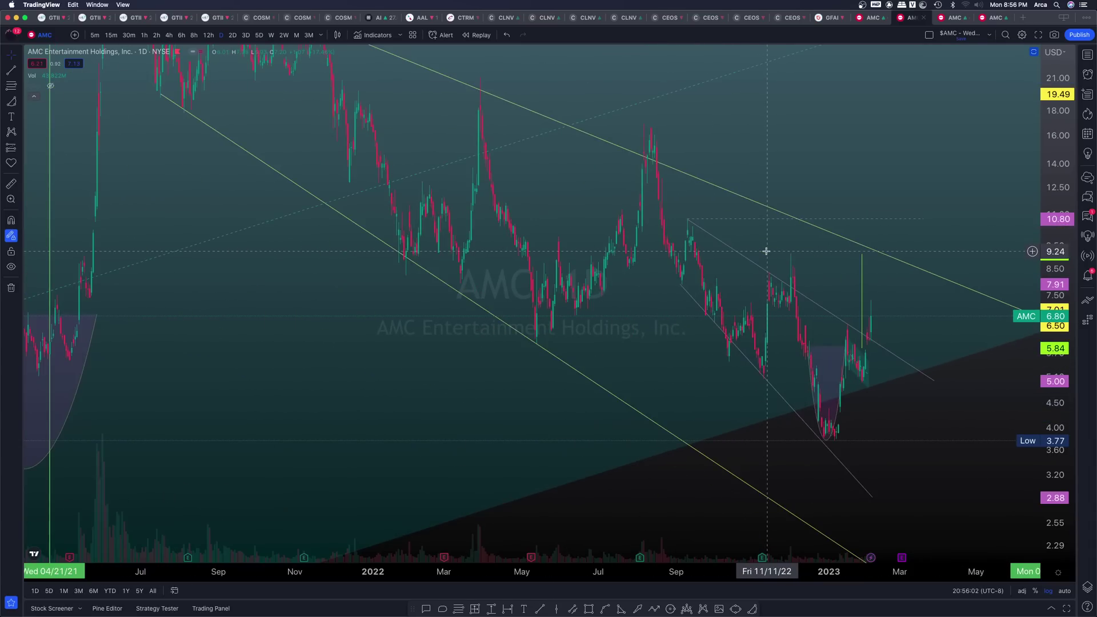
left_click(259, 34)
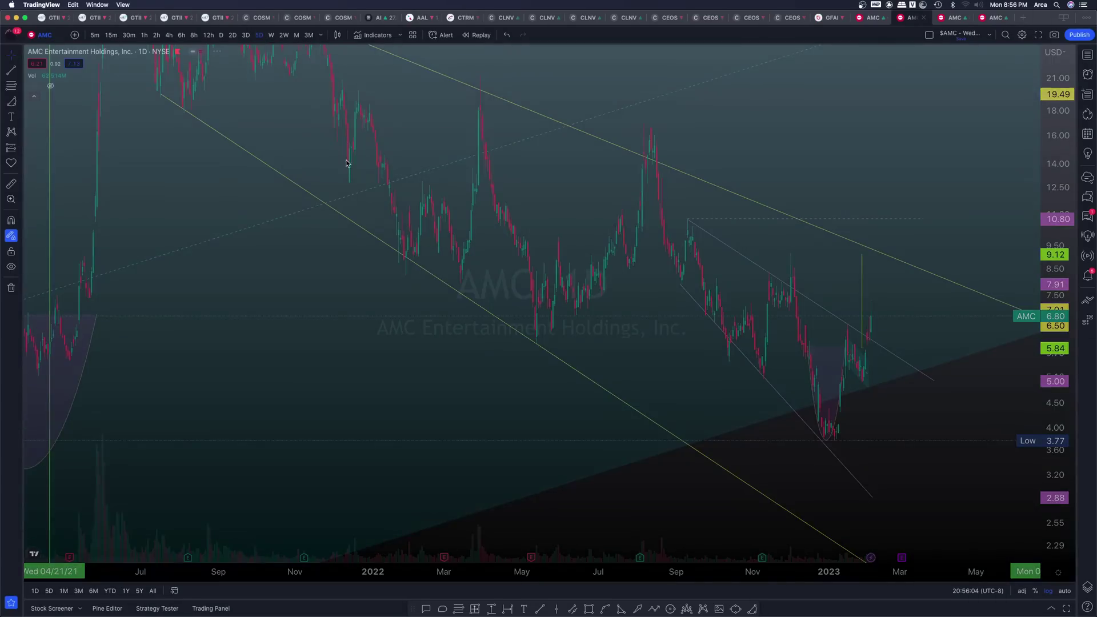
- Examine the AMC 5-day chart's falling wedge and recent lows against the 2019–2021 cup and handle
scroll(685, 320, "up", 5)
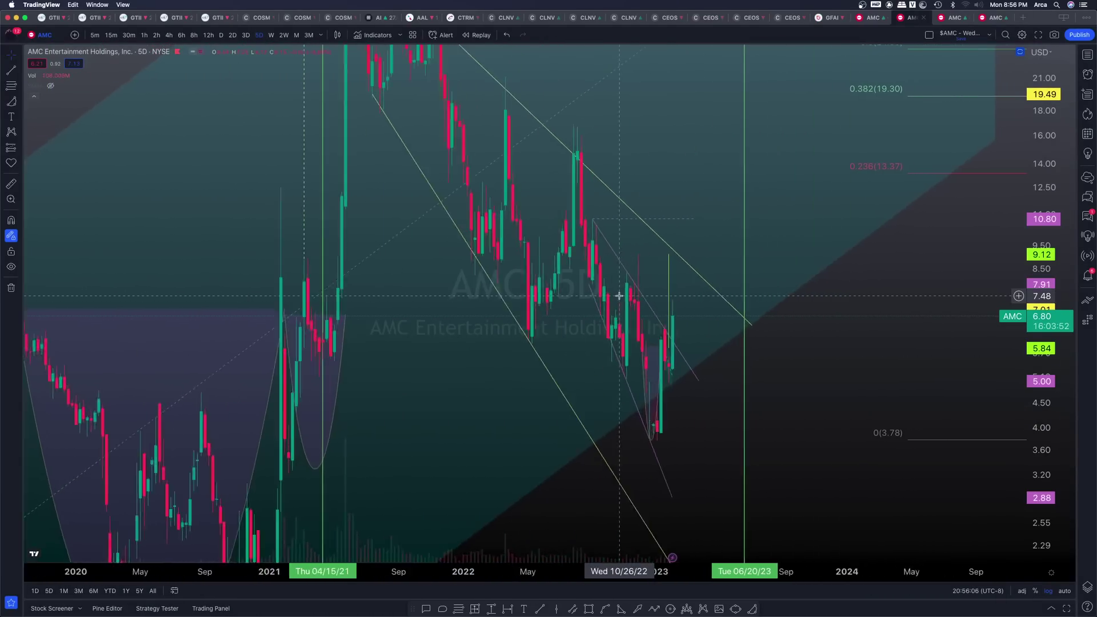
scroll(659, 414, "down", 4)
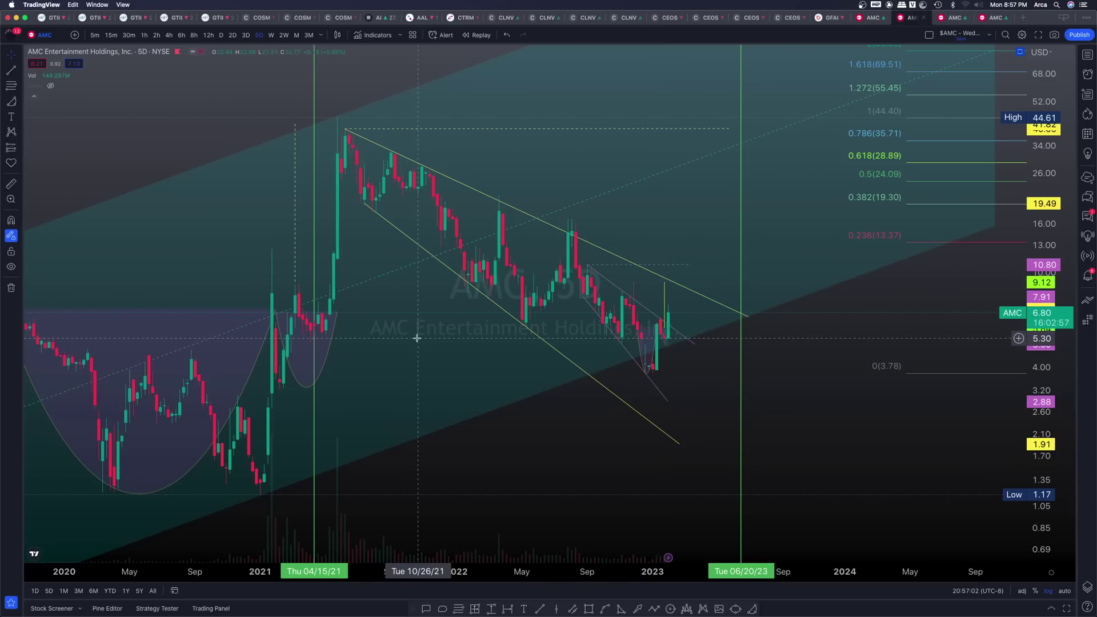
scroll(416, 338, "down", 1)
scroll(416, 338, "up", 1)
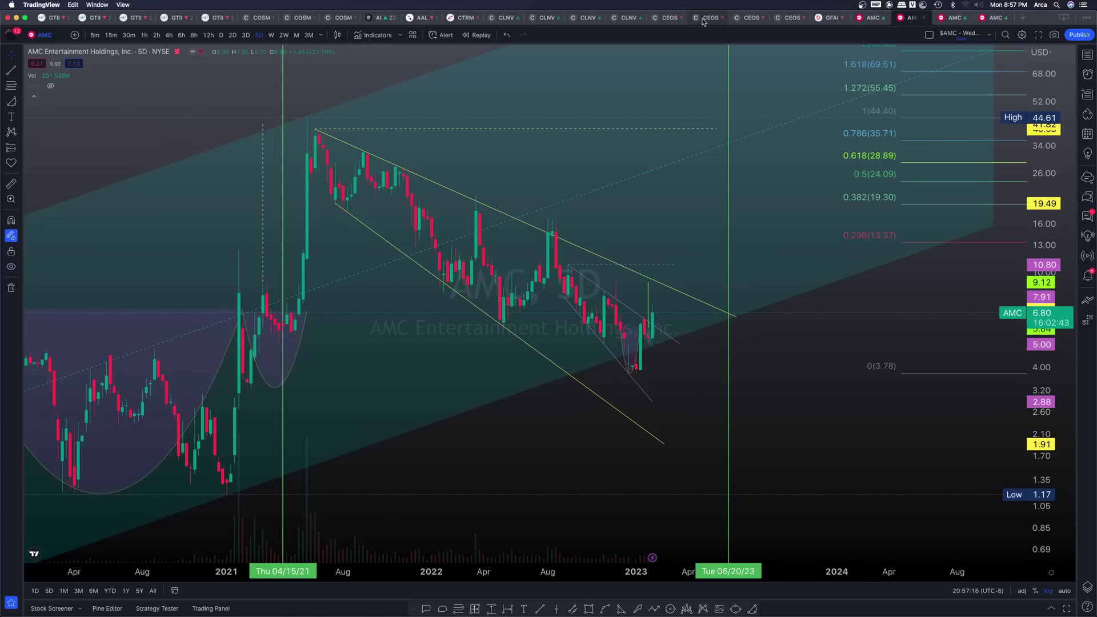
- Review the wedge breakout on the CEOS 12-hour chart and return to the AMC 5-day chart
left_click(672, 19)
scroll(286, 320, "up", 3)
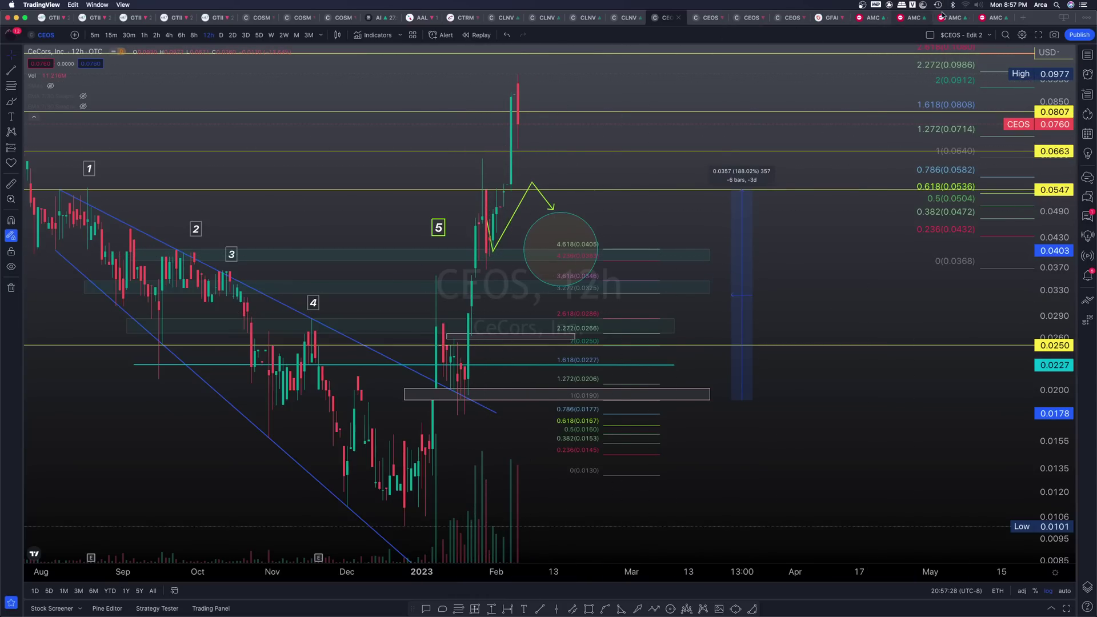
left_click(909, 19)
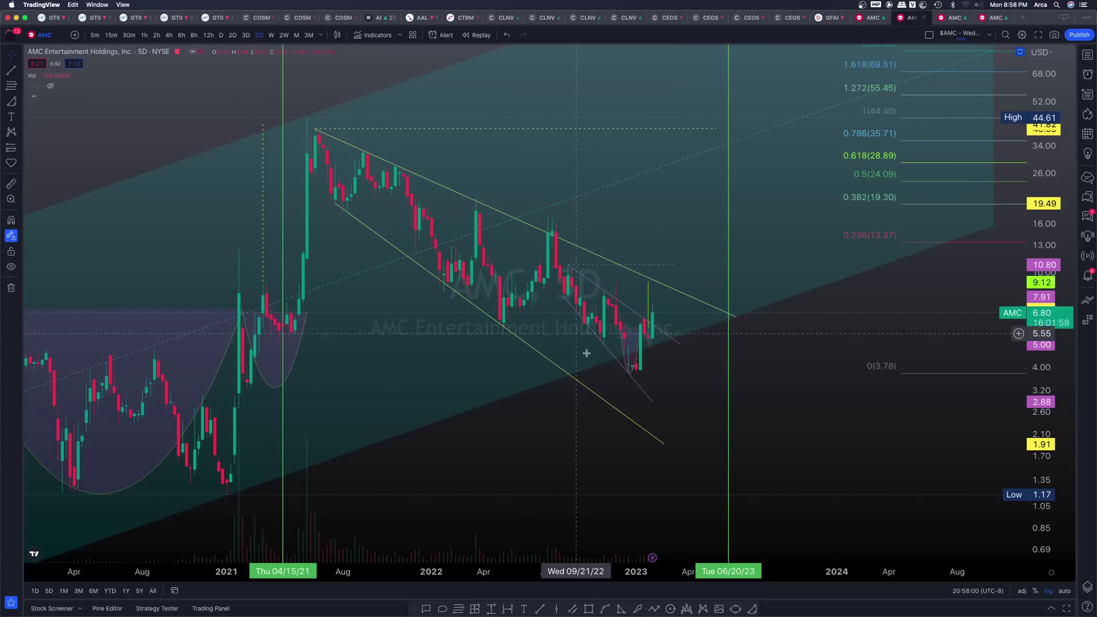
- Examine the AMC falling wedge within the full rising channel, along with both sets of Fibonacci extension levels
scroll(558, 294, "up", 3)
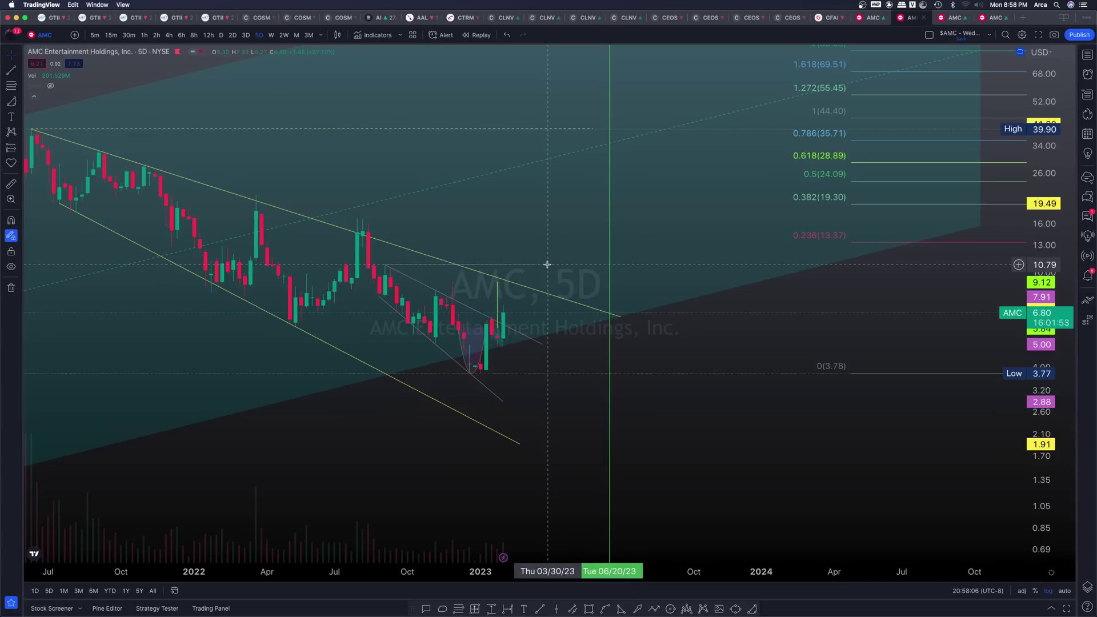
scroll(547, 265, "down", 2)
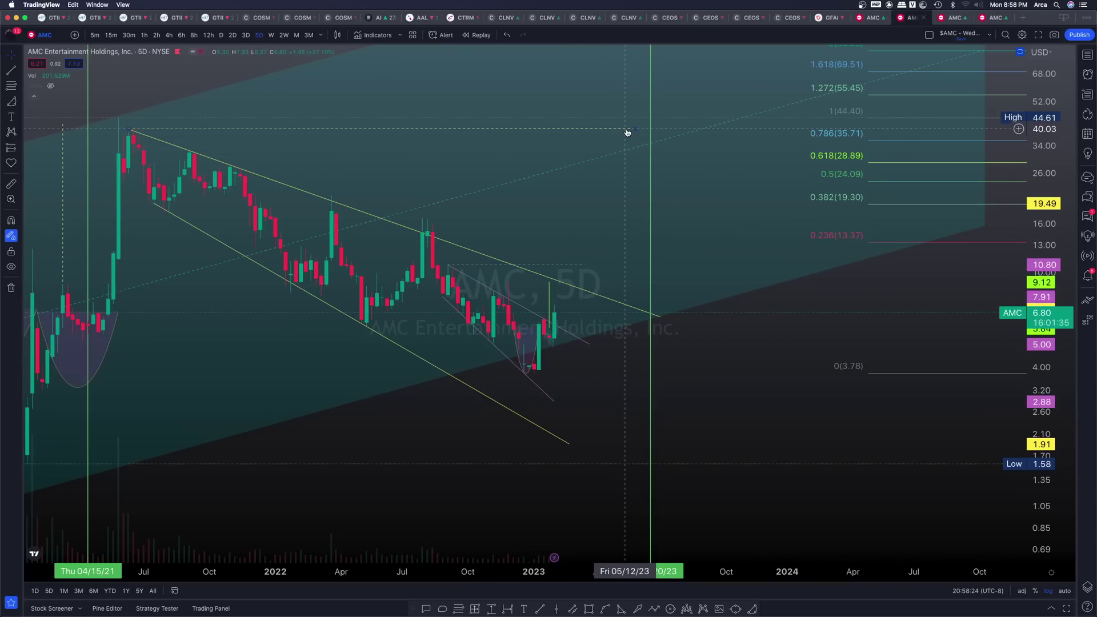
scroll(627, 132, "down", 5)
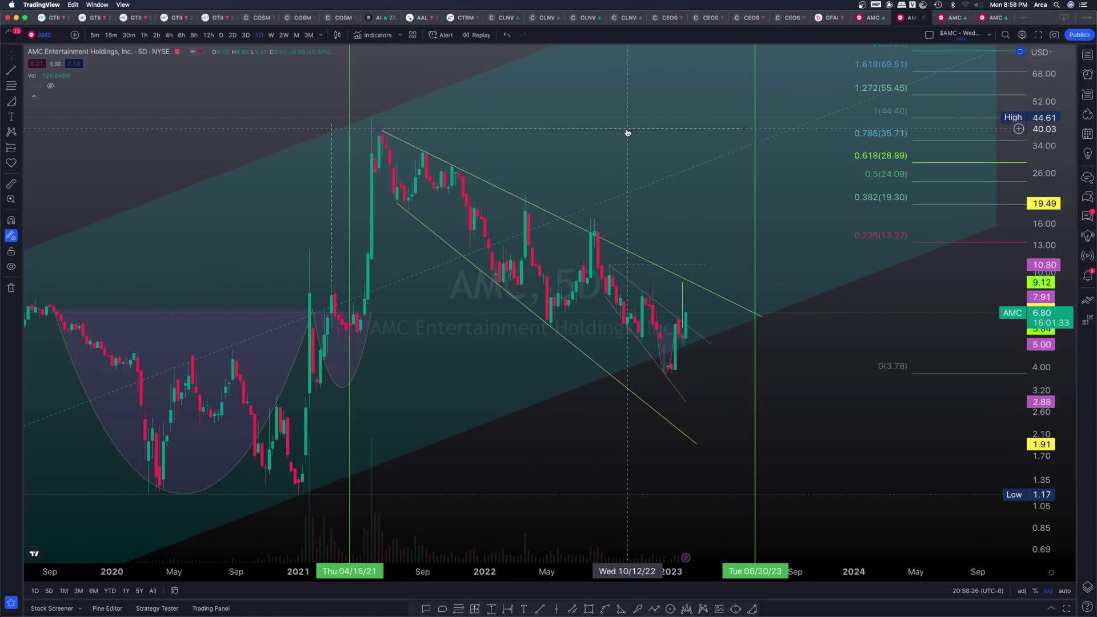
left_click_drag(1051, 184, 1019, 346)
scroll(658, 439, "down", 3)
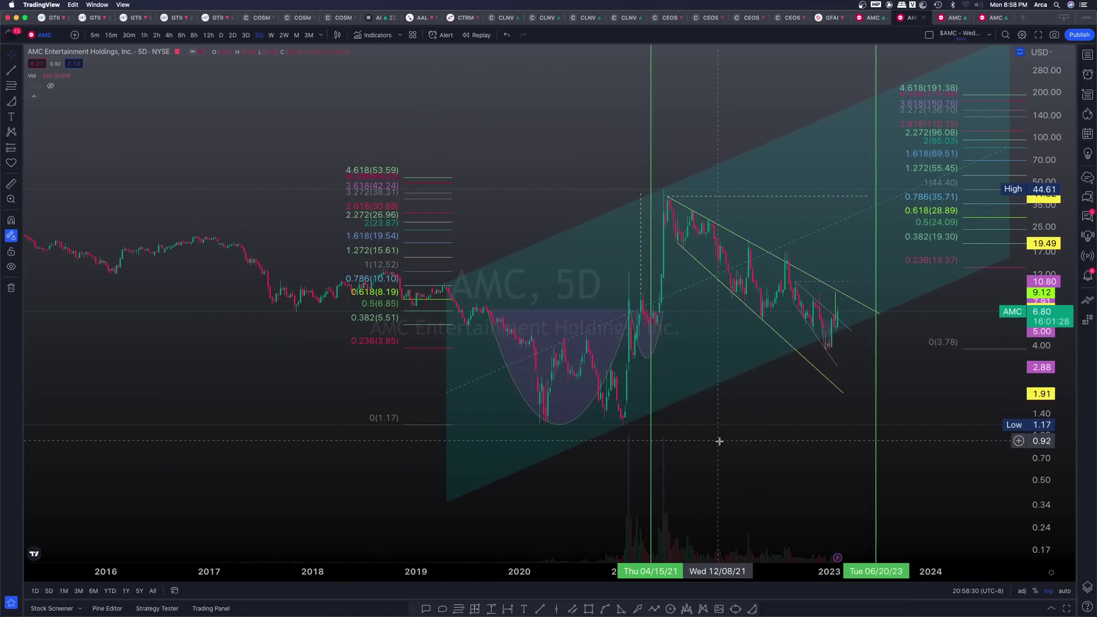
left_click_drag(766, 441, 554, 441)
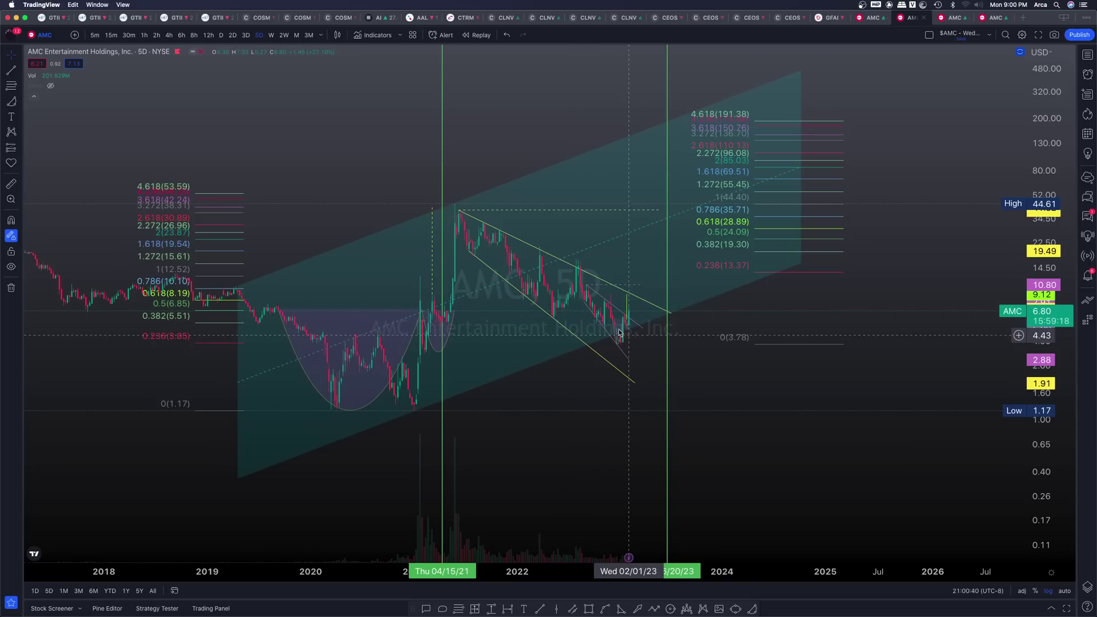
scroll(544, 343, "up", 2)
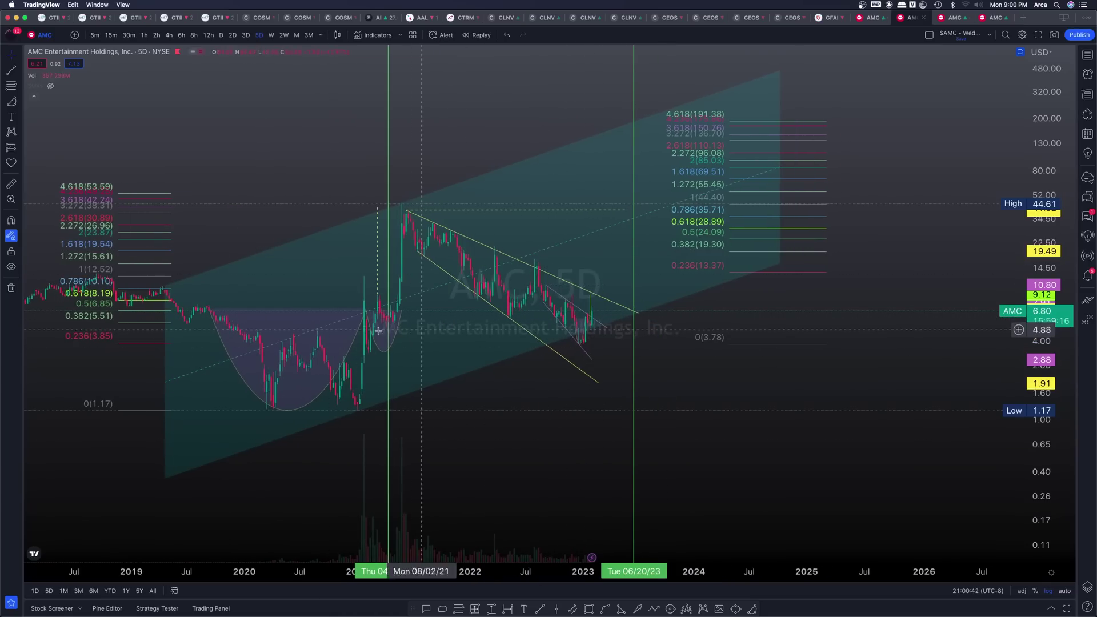